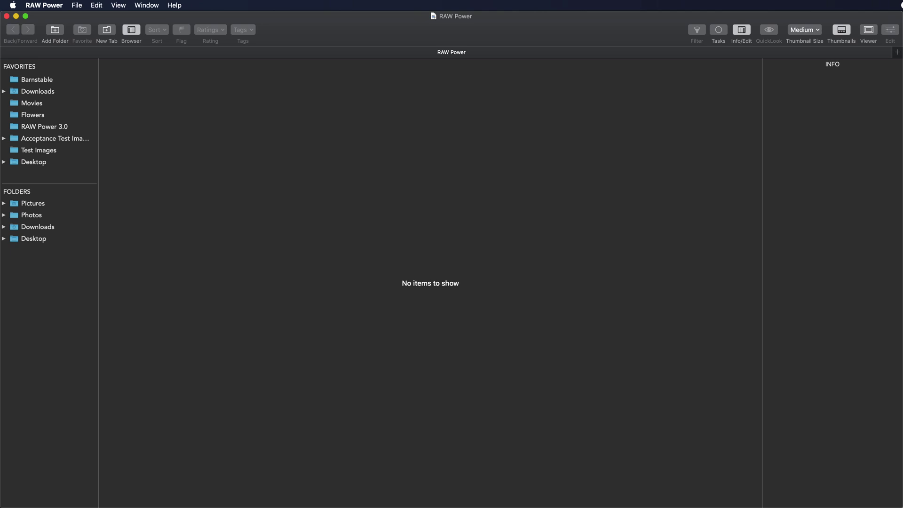
- Add the Pictures > Ratings folder to RAW Power's Folders list as a Finder folder
{"action": "left_click", "coordinate": [55, 31]}
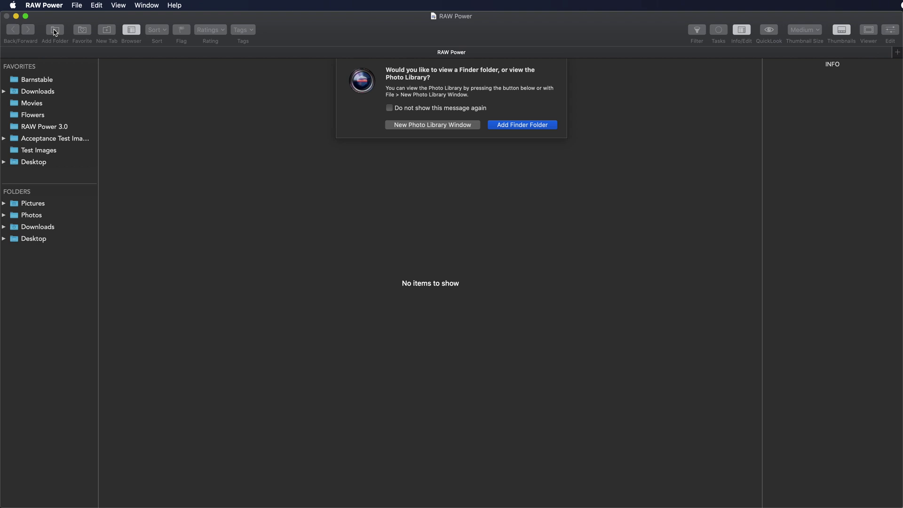
{"action": "left_click", "coordinate": [520, 126]}
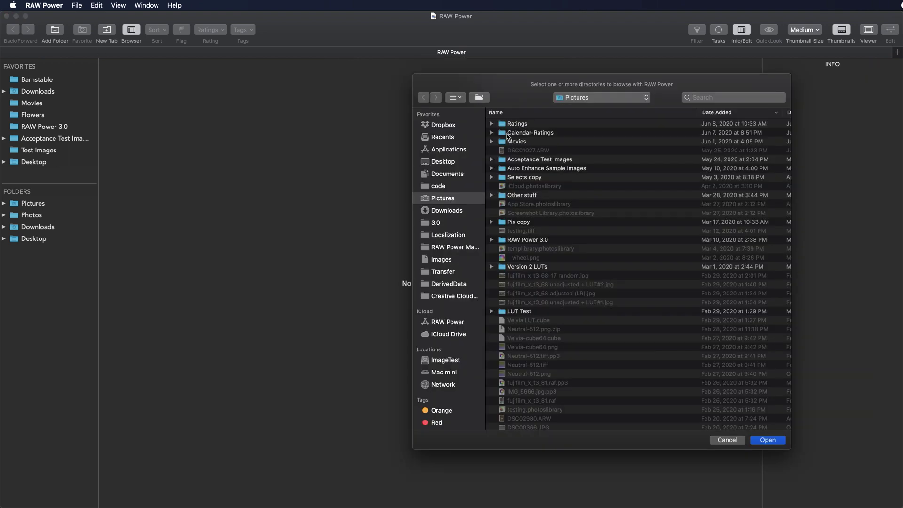
{"action": "left_click", "coordinate": [516, 124]}
{"action": "left_click", "coordinate": [768, 440]}
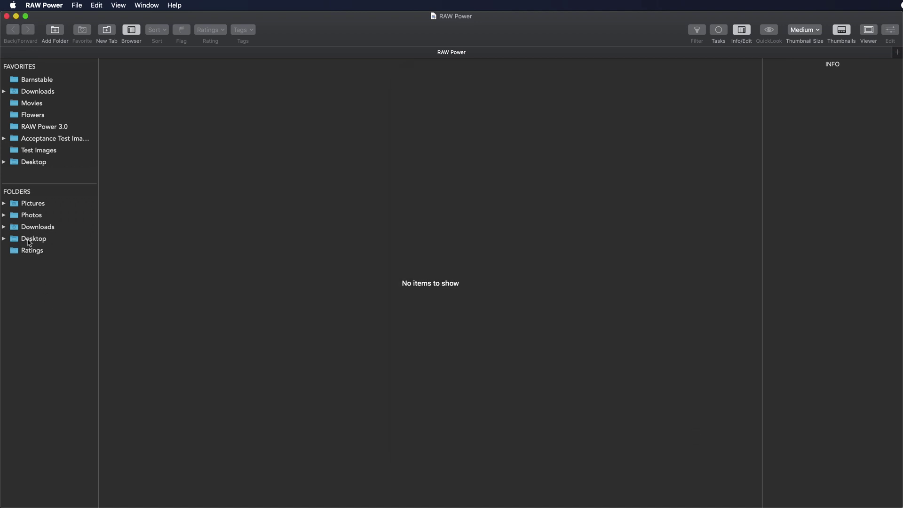
- Show the Ratings folder's photos, enlarge thumbnails to Extra Large, then set them back to Medium
{"action": "left_click", "coordinate": [27, 250]}
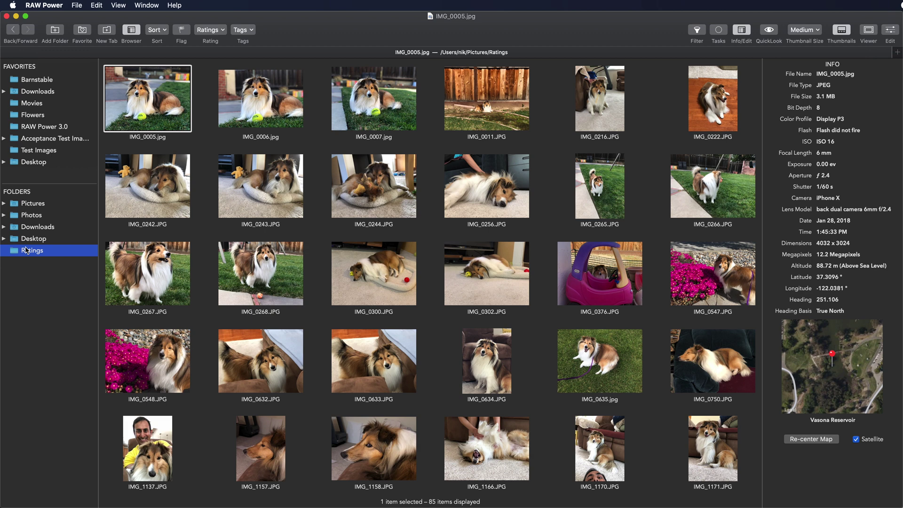
{"action": "left_click", "coordinate": [799, 31]}
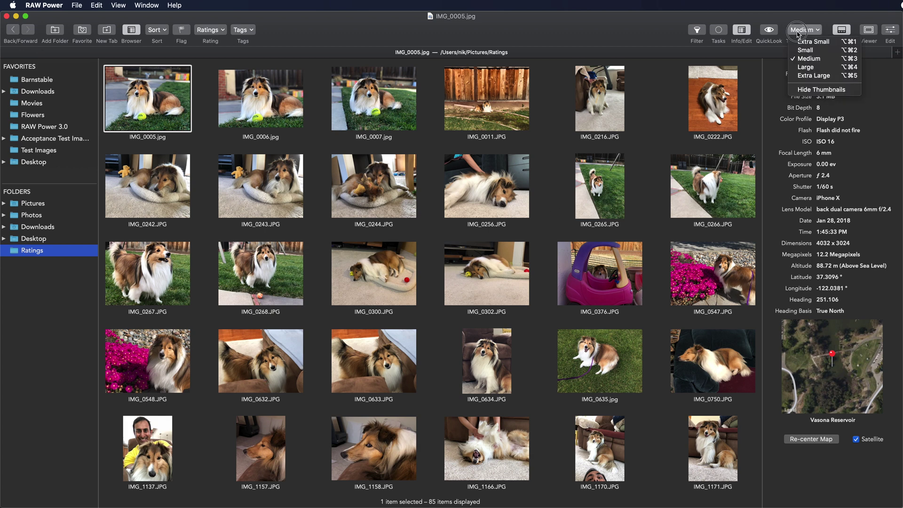
{"action": "left_click", "coordinate": [805, 77]}
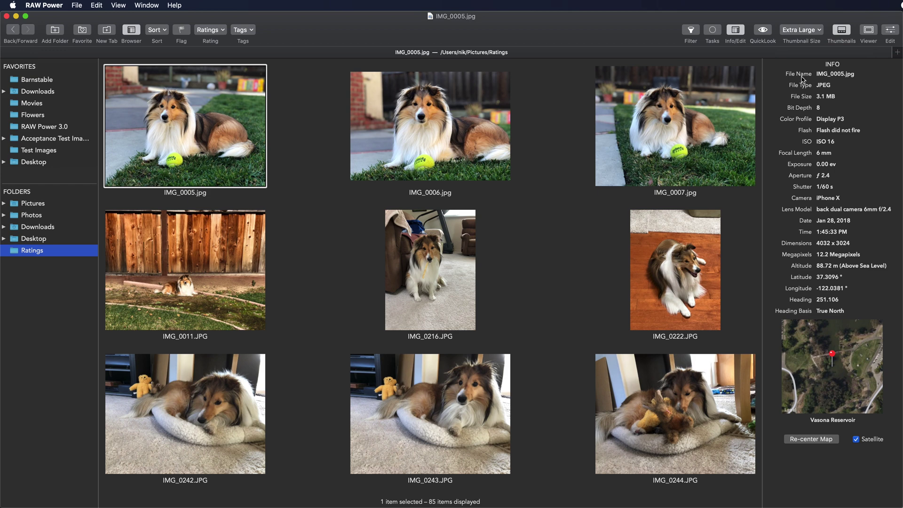
{"action": "left_click", "coordinate": [800, 32]}
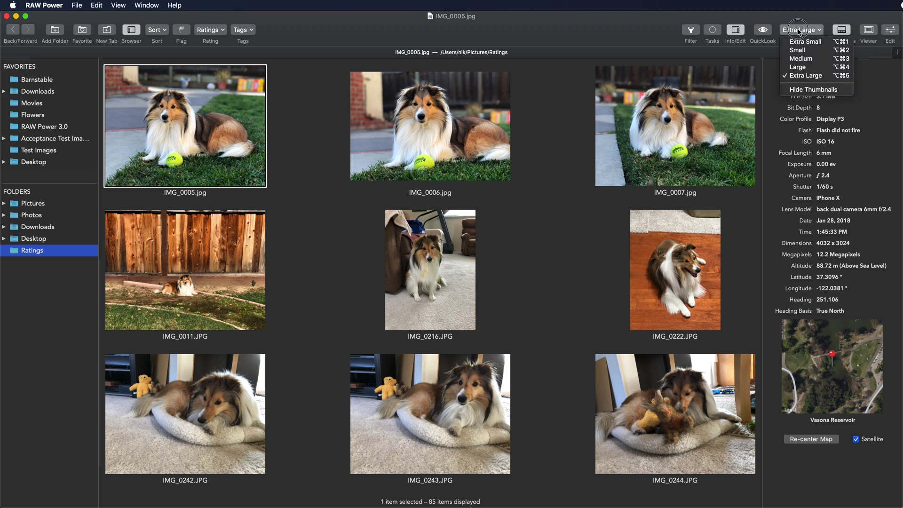
{"action": "left_click", "coordinate": [801, 60]}
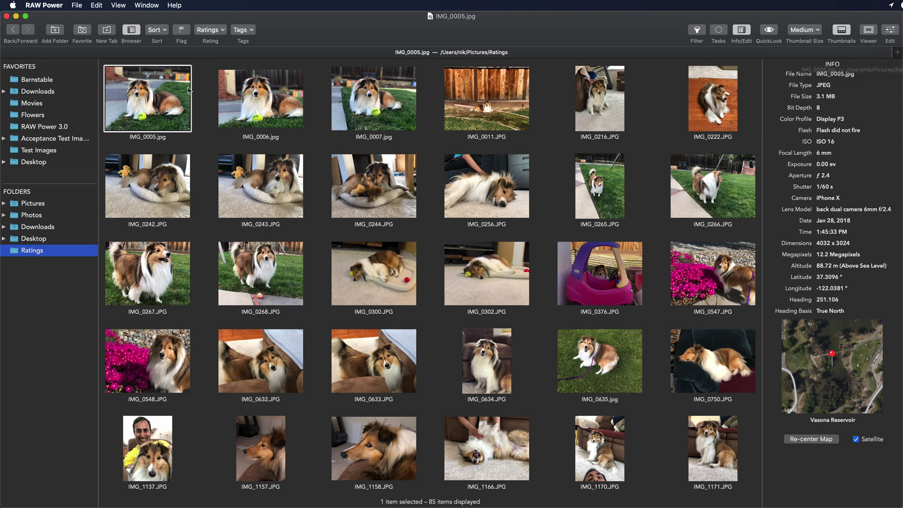
- Toggle IMG_0005 between the large single-photo Viewer and the thumbnail grid
{"action": "double_click", "coordinate": [153, 99]}
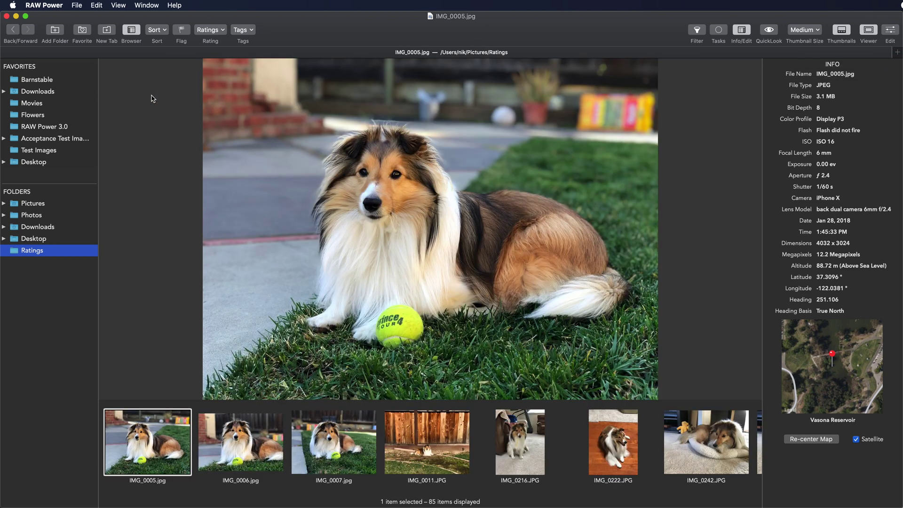
{"action": "double_click", "coordinate": [147, 451]}
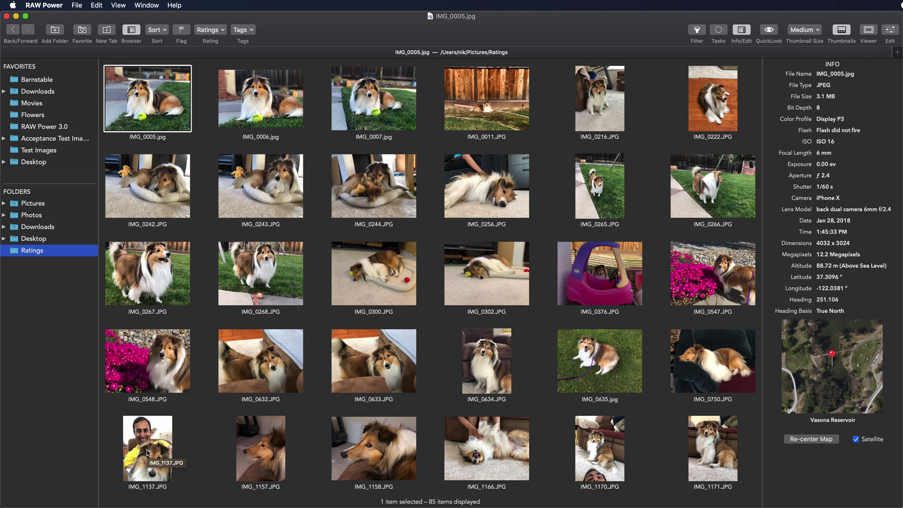
{"action": "key", "text": "Return"}
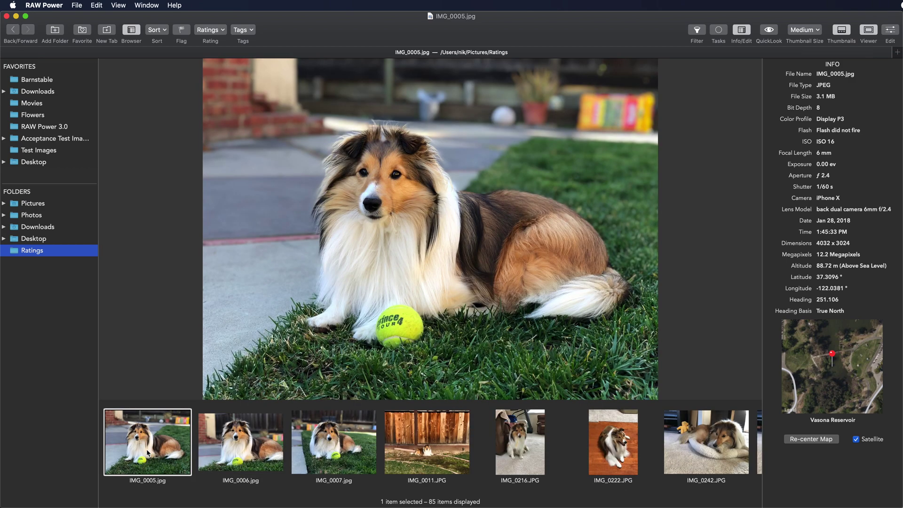
{"action": "double_click", "coordinate": [147, 453]}
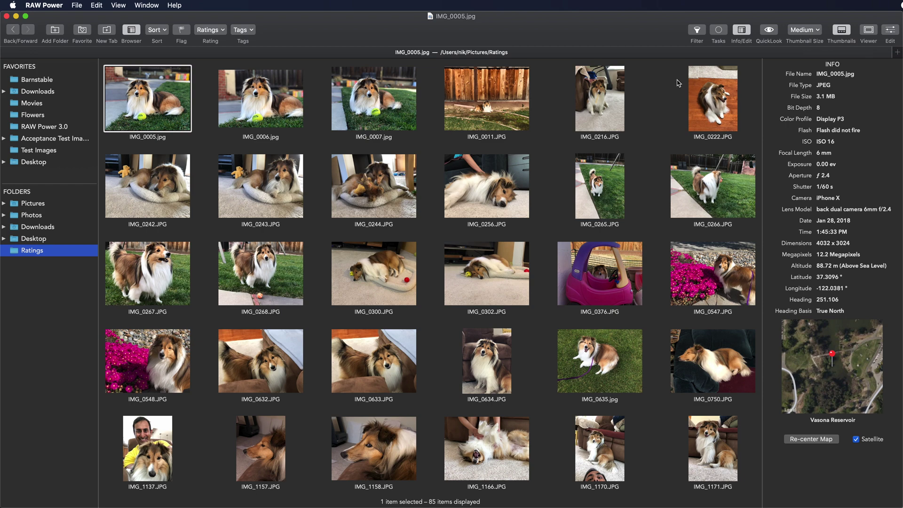
{"action": "left_click", "coordinate": [868, 31]}
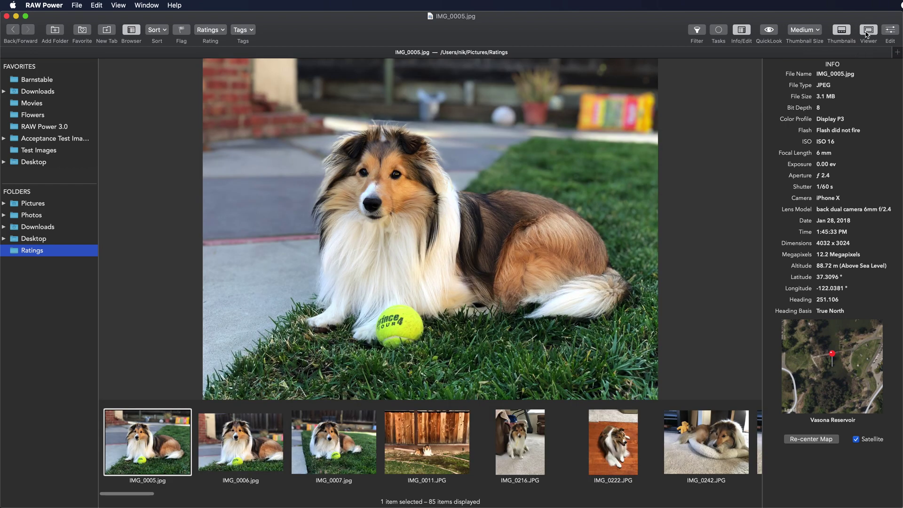
{"action": "left_click", "coordinate": [868, 31]}
{"action": "left_click", "coordinate": [868, 31]}
{"action": "left_click", "coordinate": [207, 31]}
{"action": "key", "text": "Escape"}
{"action": "right_click", "coordinate": [151, 440]}
{"action": "mouse_move", "coordinate": [159, 445]}
{"action": "left_click", "coordinate": [141, 308]}
- Star IMG_0005, 0006, 0242, 0243, 0265, 0267, 0268; reject IMG_0011, 0216, 0222, 0266
{"action": "key", "text": "1"}
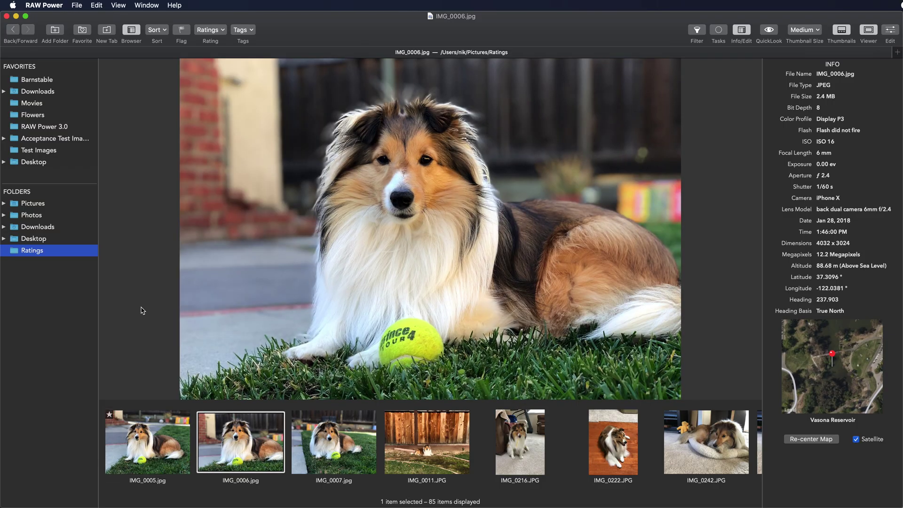
{"action": "key", "text": "1"}
{"action": "key", "text": "1"}
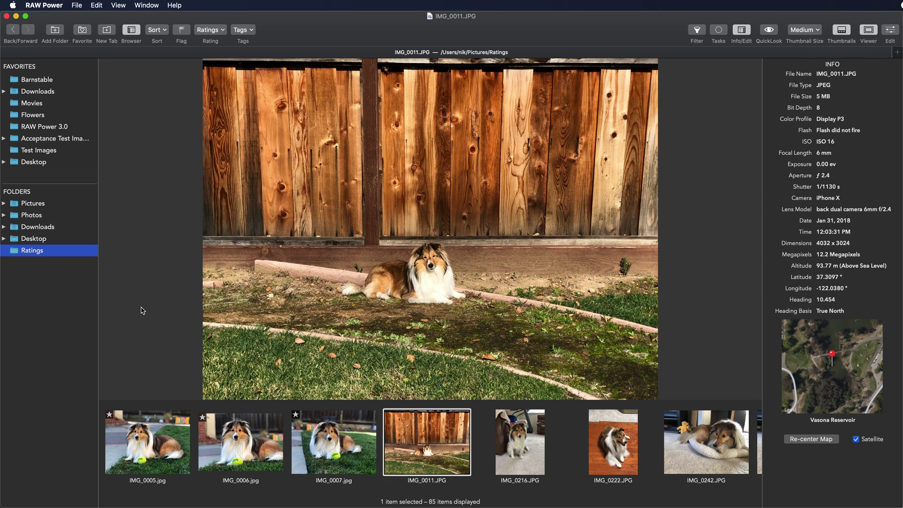
{"action": "key", "text": "x"}
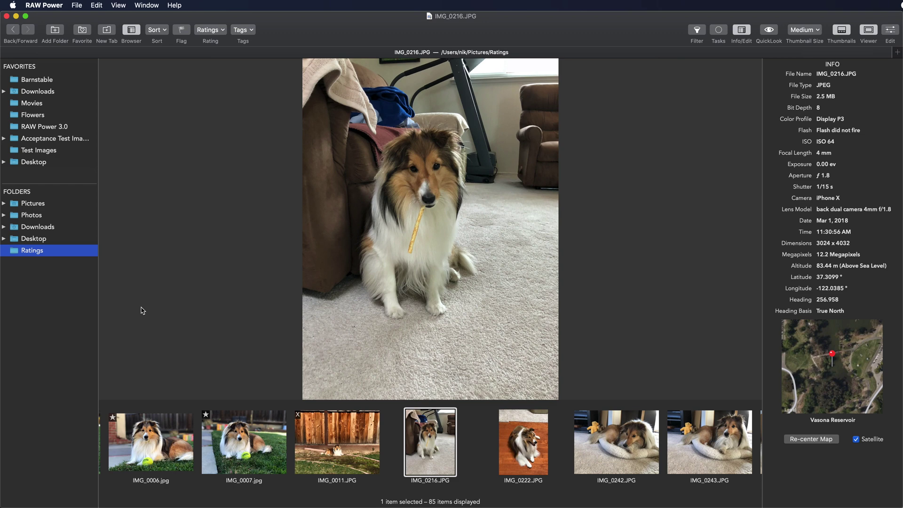
{"action": "key", "text": "x"}
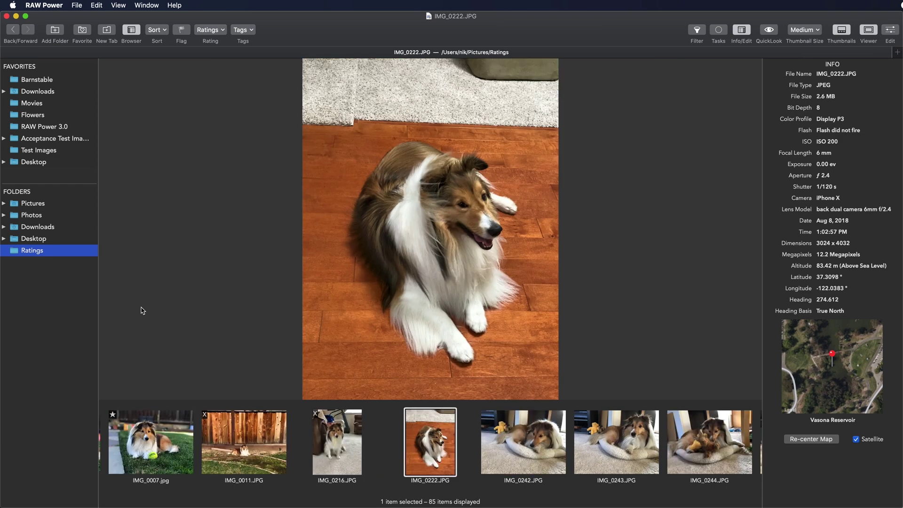
{"action": "key", "text": "x"}
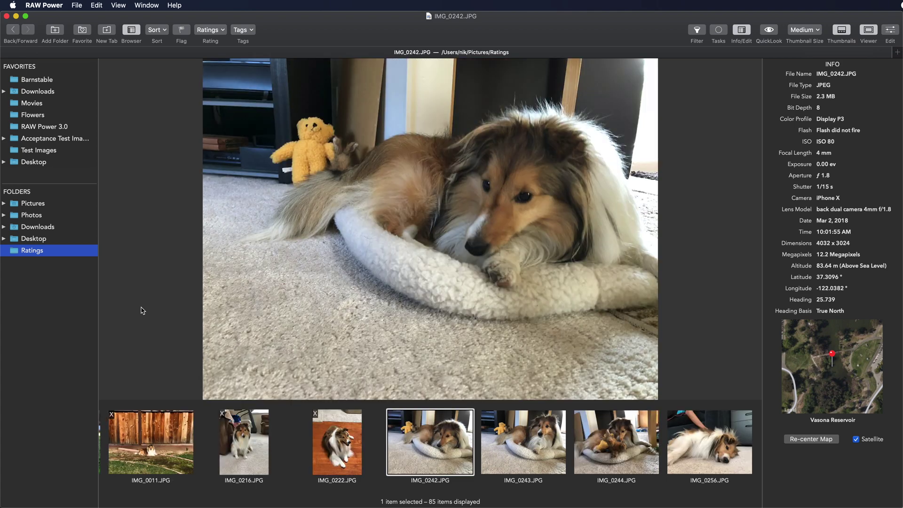
{"action": "key", "text": "f"}
{"action": "key", "text": "f"}
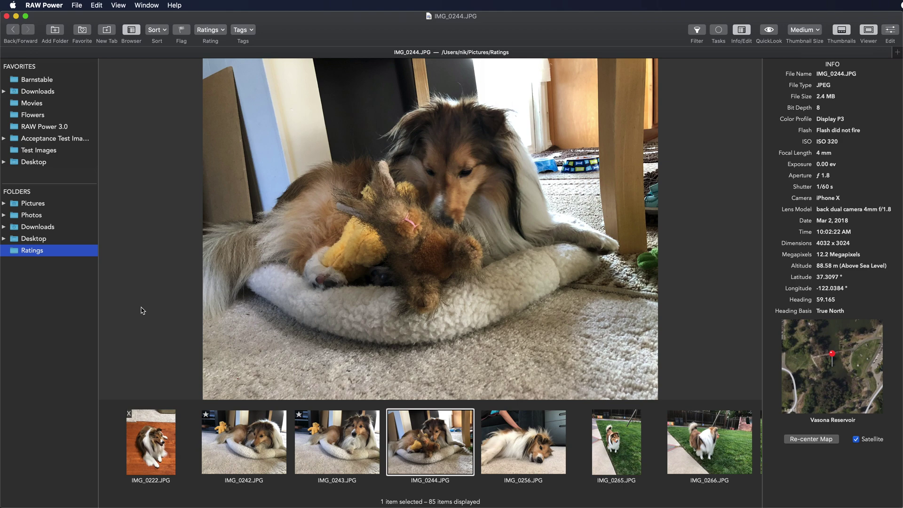
{"action": "key", "text": "f"}
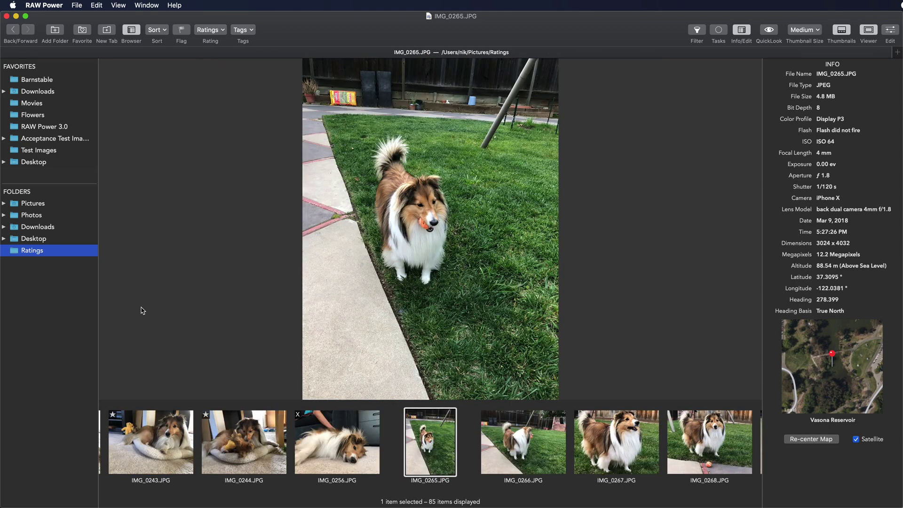
{"action": "key", "text": "f"}
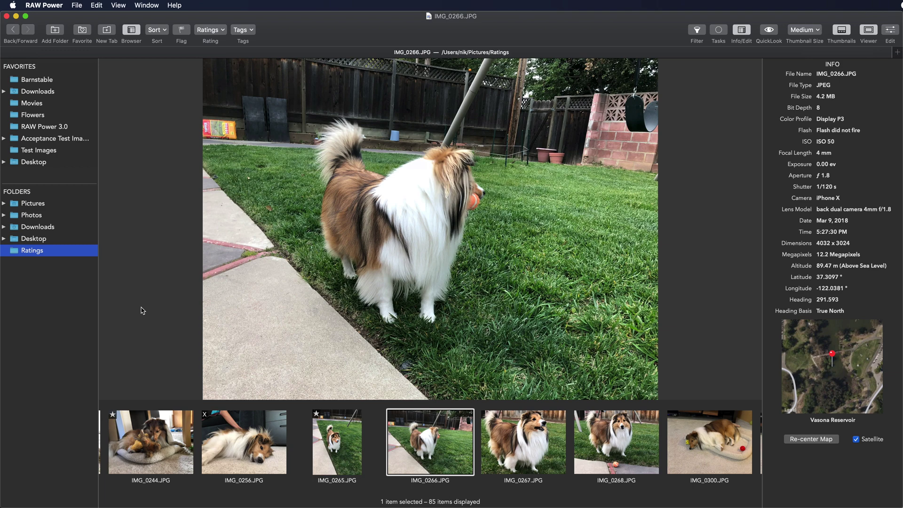
{"action": "key", "text": "x"}
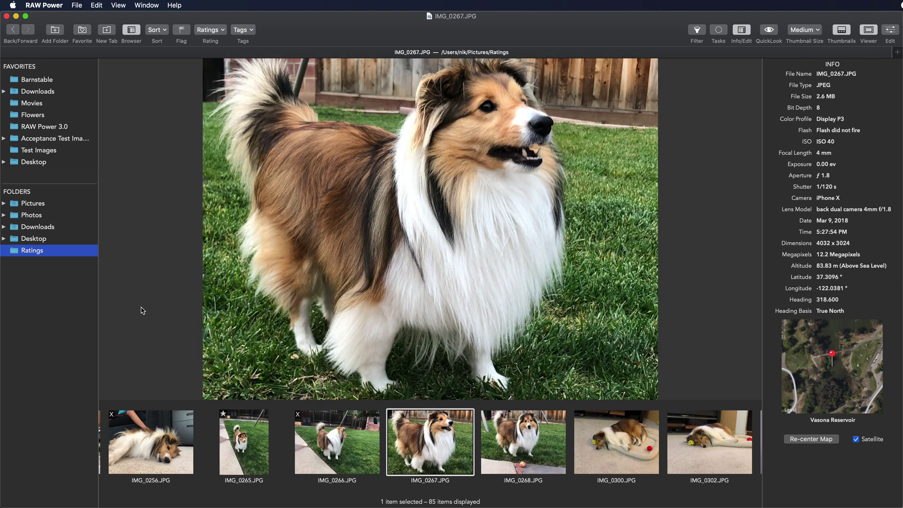
{"action": "key", "text": "f"}
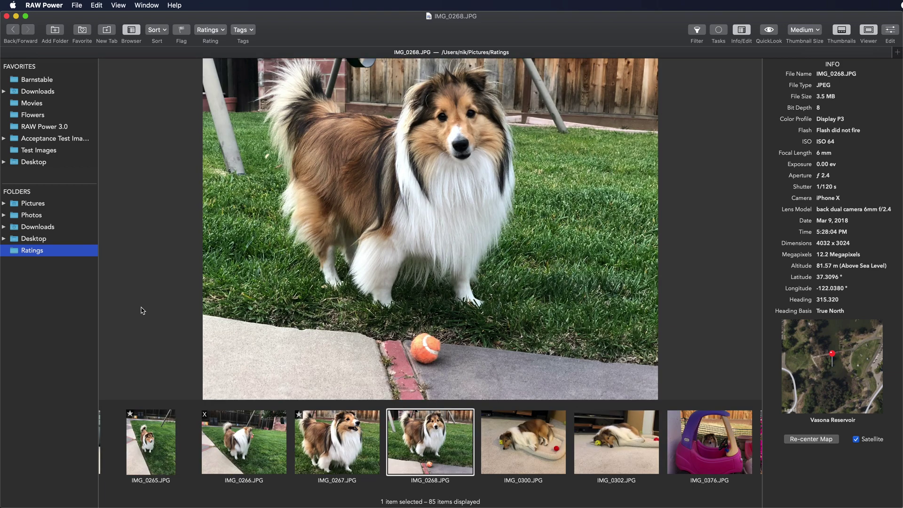
{"action": "key", "text": "f"}
{"action": "key", "text": "f"}
{"action": "key", "text": "f"}
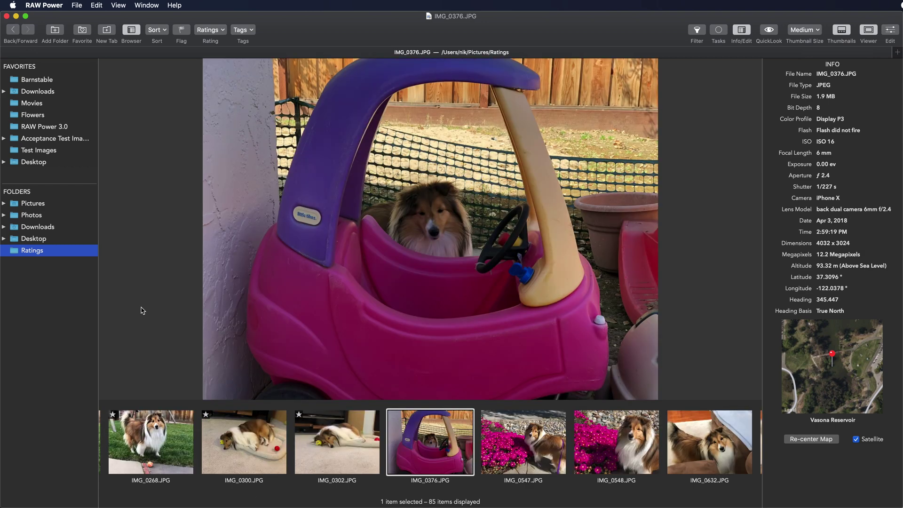
- Reject IMG_0376 and IMG_0632; star IMG_0547, 0548, 0633, 0634, 1137, 1157, 1170
{"action": "key", "text": "x"}
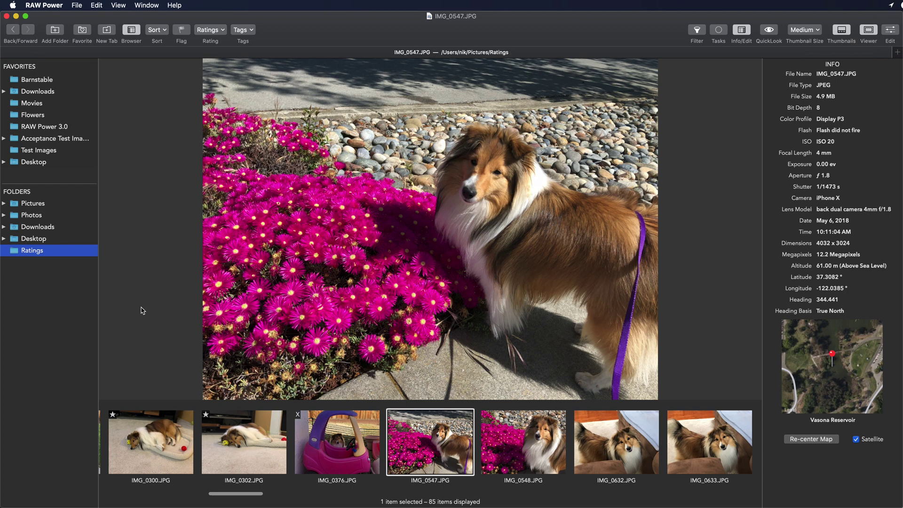
{"action": "key", "text": "f"}
{"action": "key", "text": "f"}
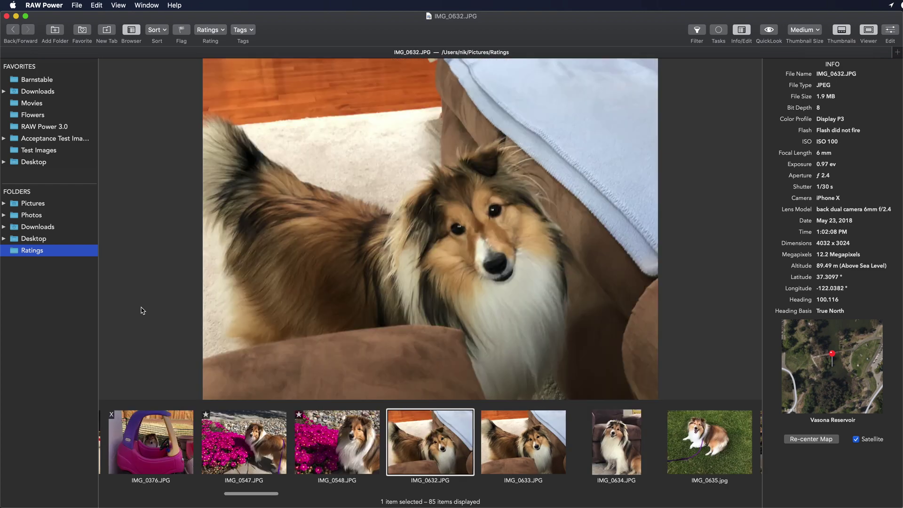
{"action": "key", "text": "x"}
{"action": "key", "text": "f"}
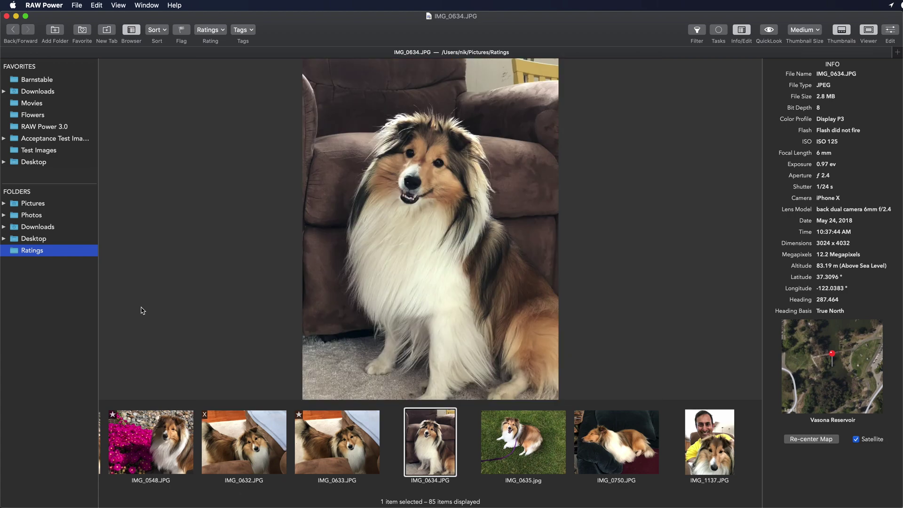
{"action": "key", "text": "f"}
{"action": "key", "text": "f"}
{"action": "key", "text": "f"}
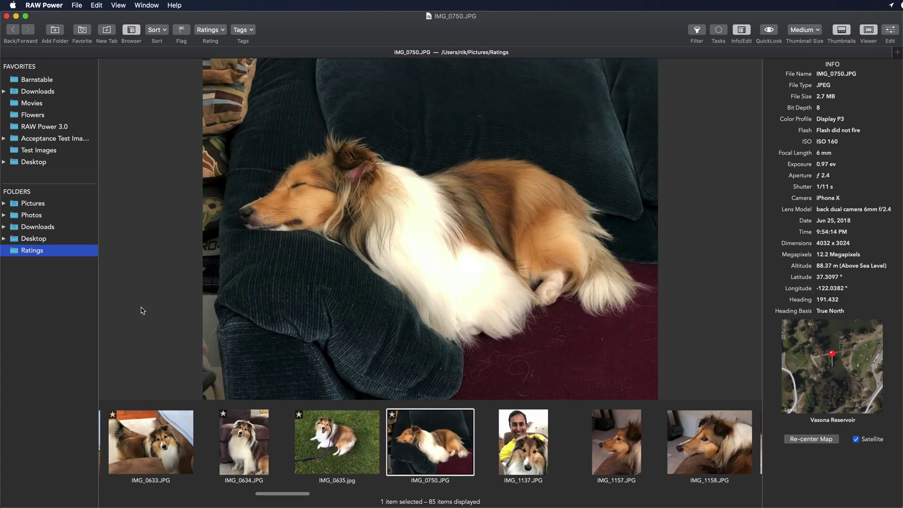
{"action": "key", "text": "f"}
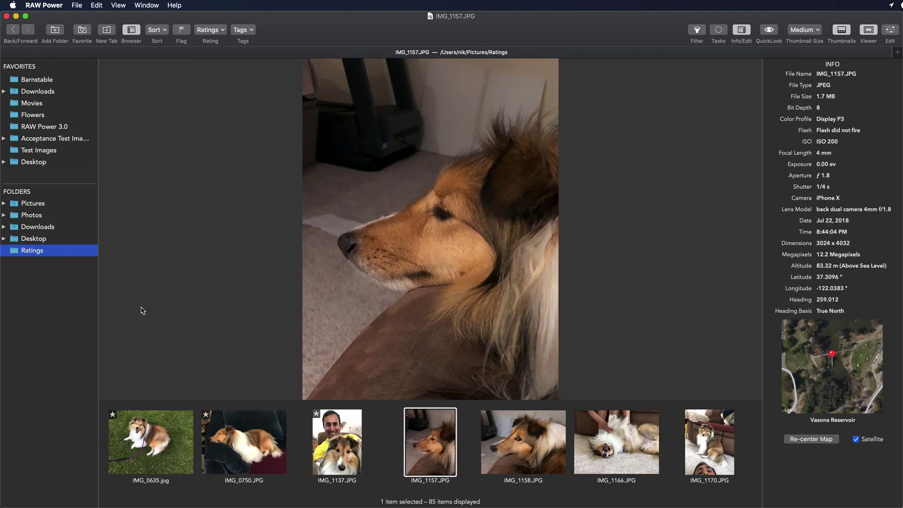
{"action": "key", "text": "f"}
{"action": "key", "text": "f"}
{"action": "key", "text": "f"}
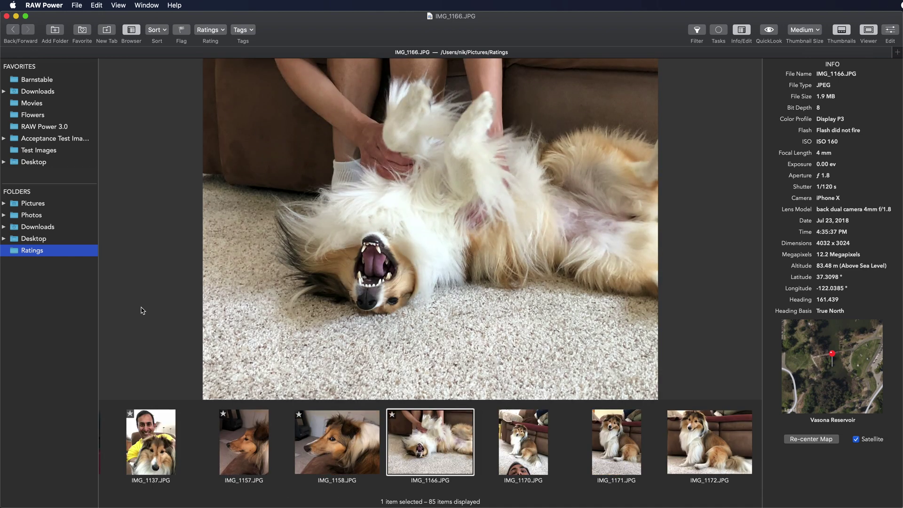
{"action": "key", "text": "f"}
{"action": "key", "text": "f"}
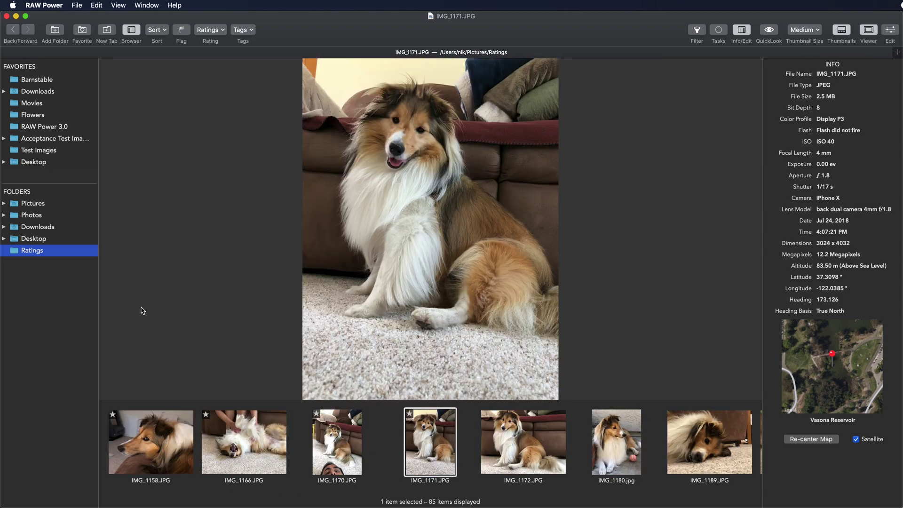
{"action": "key", "text": "f"}
{"action": "key", "text": "f"}
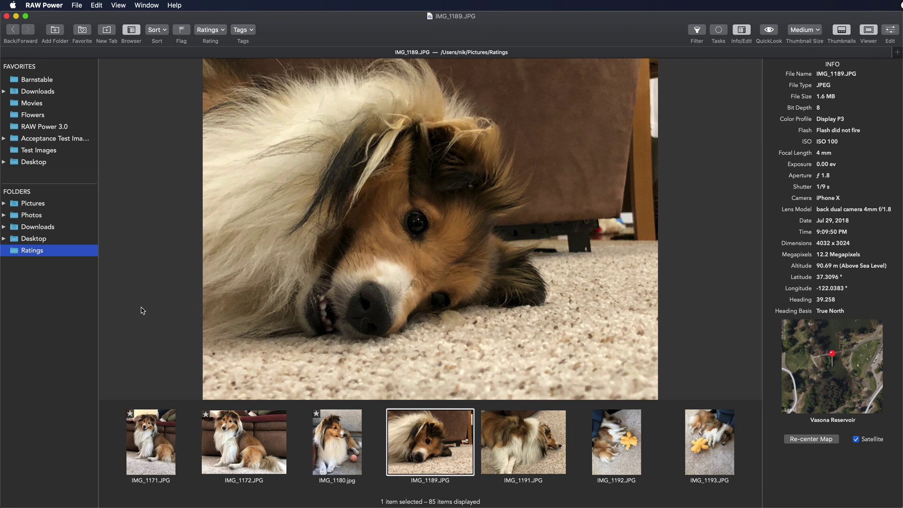
- Star IMG_1189 and IMG_1191; reject IMG_1194, 1201, 1202, 1203 and 1207
{"action": "key", "text": "f"}
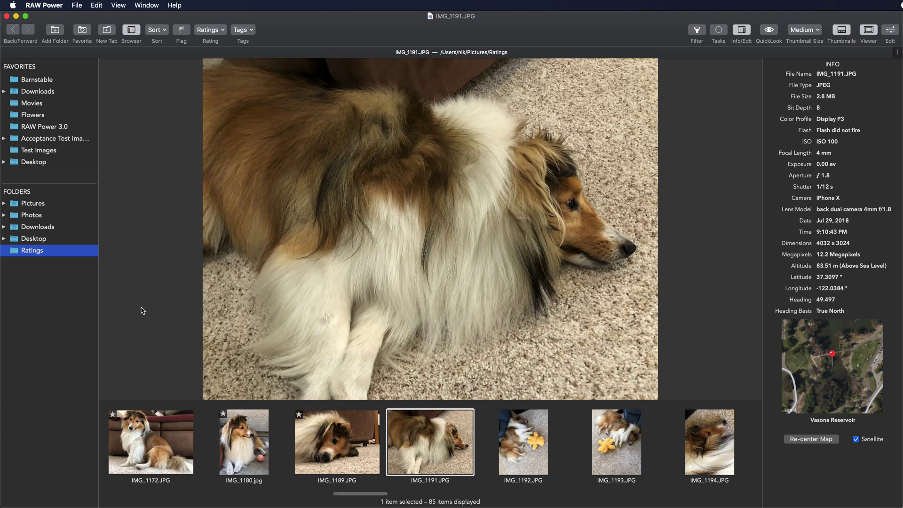
{"action": "key", "text": "f"}
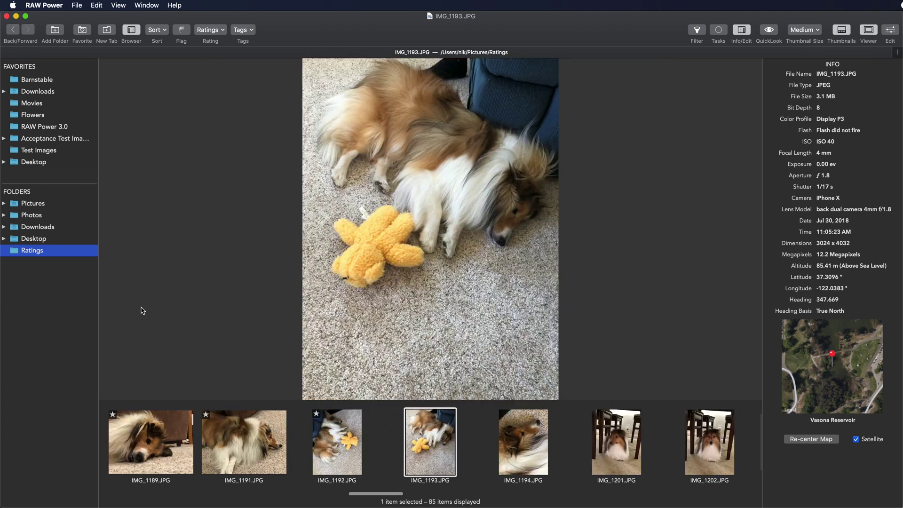
{"action": "key", "text": "Right"}
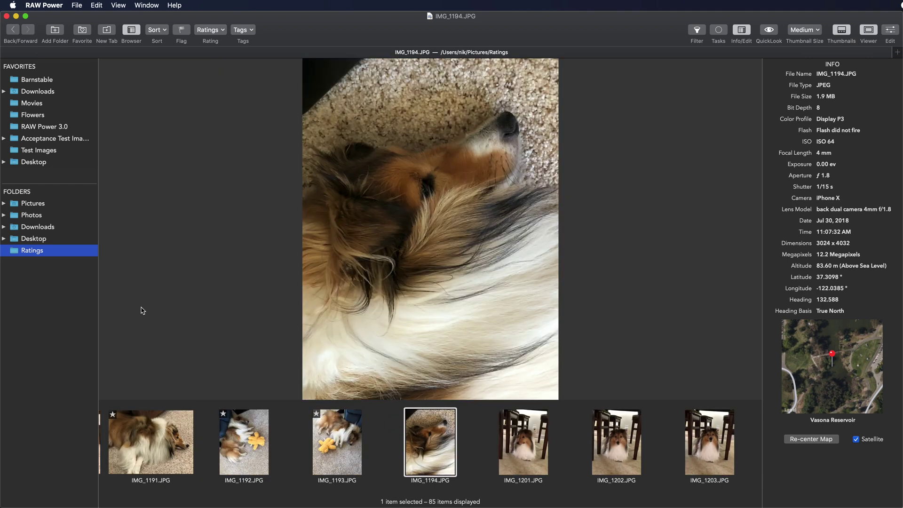
{"action": "key", "text": "x"}
{"action": "key", "text": "Right"}
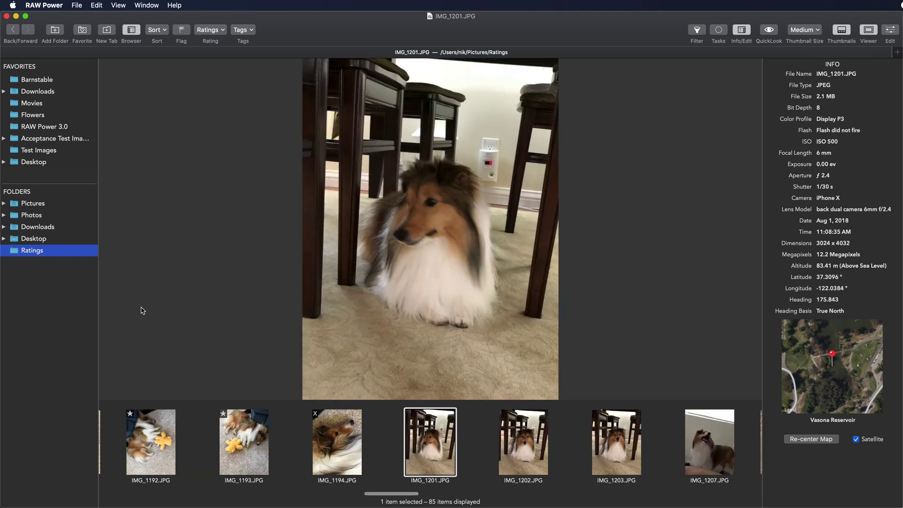
{"action": "key", "text": "x"}
{"action": "key", "text": "Right"}
{"action": "key", "text": "x"}
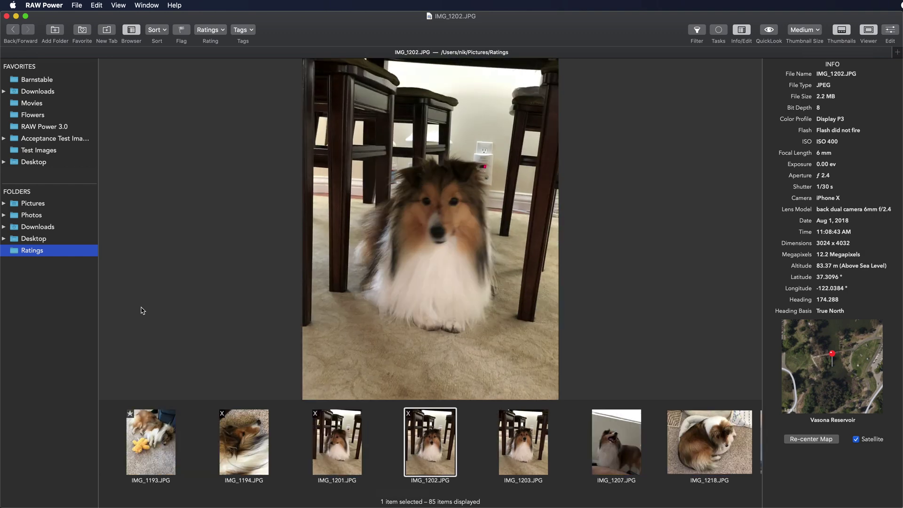
{"action": "key", "text": "Right"}
{"action": "key", "text": "x"}
{"action": "key", "text": "Right"}
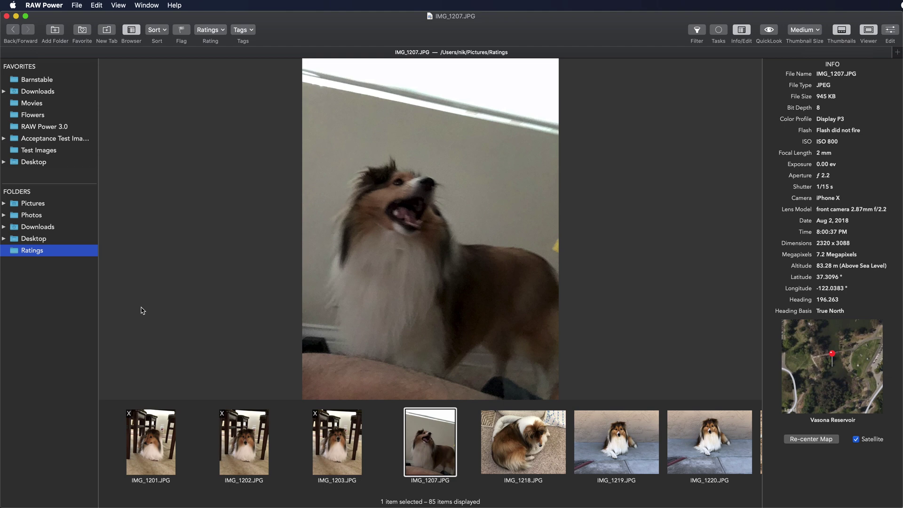
{"action": "key", "text": "x"}
{"action": "key", "text": "Right"}
- Star IMG_1218, 1219, 1243 and 1244, changing IMG_1220 from starred to rejected
{"action": "key", "text": "1"}
{"action": "key", "text": "Right"}
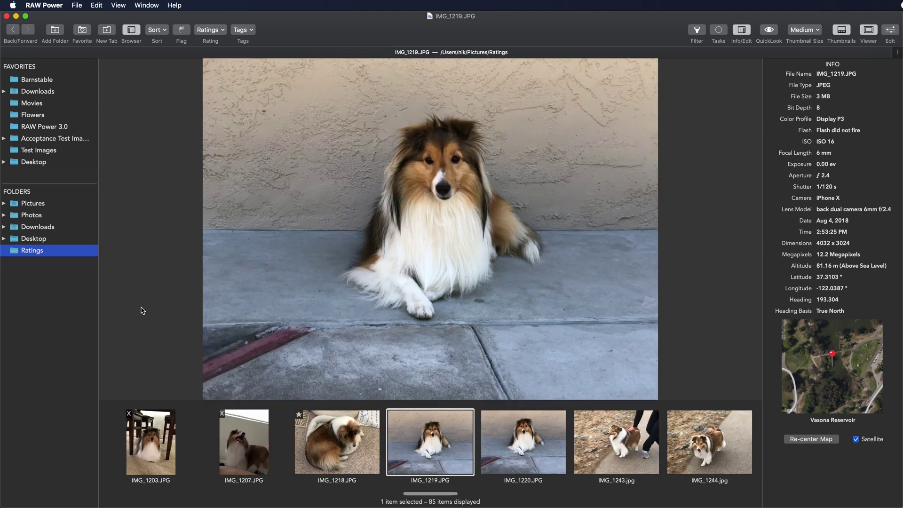
{"action": "key", "text": "1"}
{"action": "key", "text": "Right"}
{"action": "key", "text": "1"}
{"action": "key", "text": "Right"}
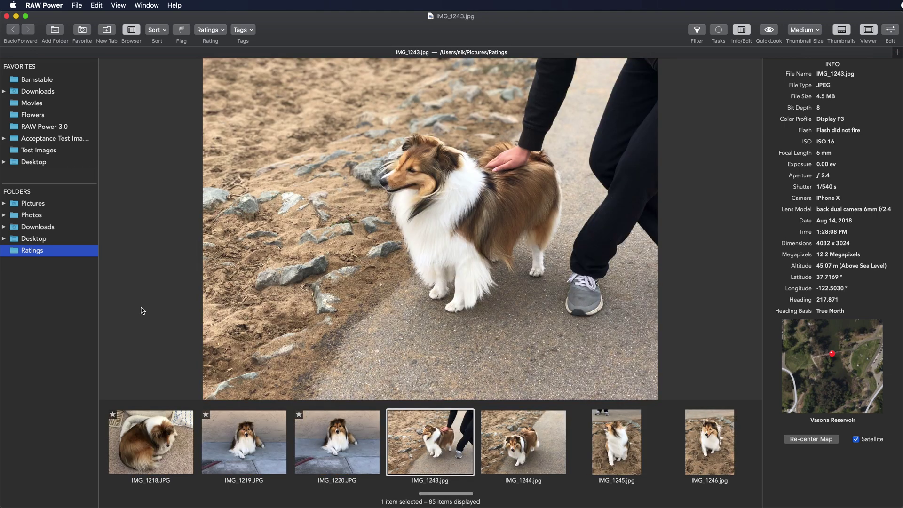
{"action": "key", "text": "1"}
{"action": "key", "text": "Right"}
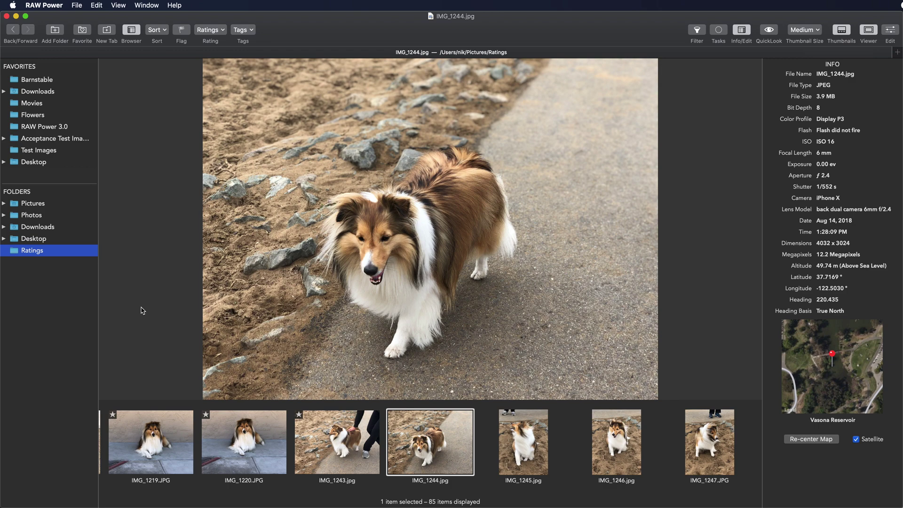
{"action": "key", "text": "Left"}
{"action": "key", "text": "Left"}
{"action": "key", "text": "x"}
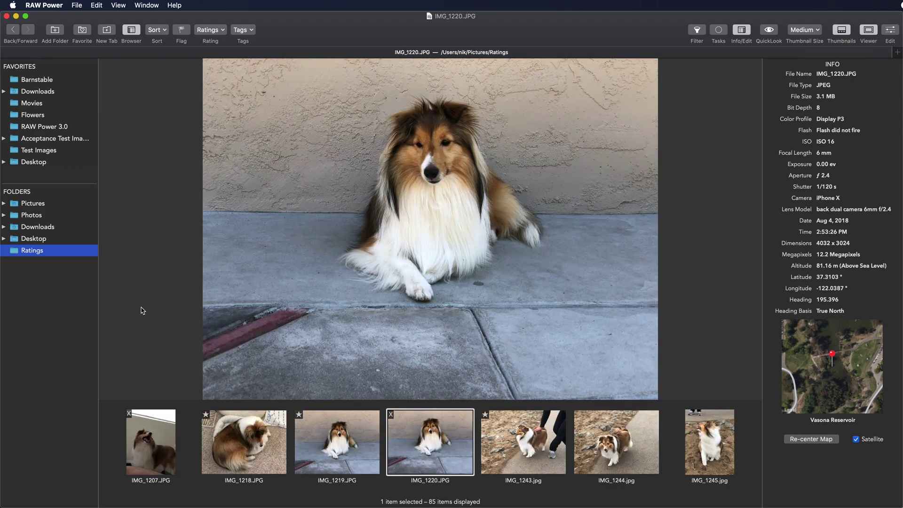
{"action": "key", "text": "Right"}
{"action": "key", "text": "Right"}
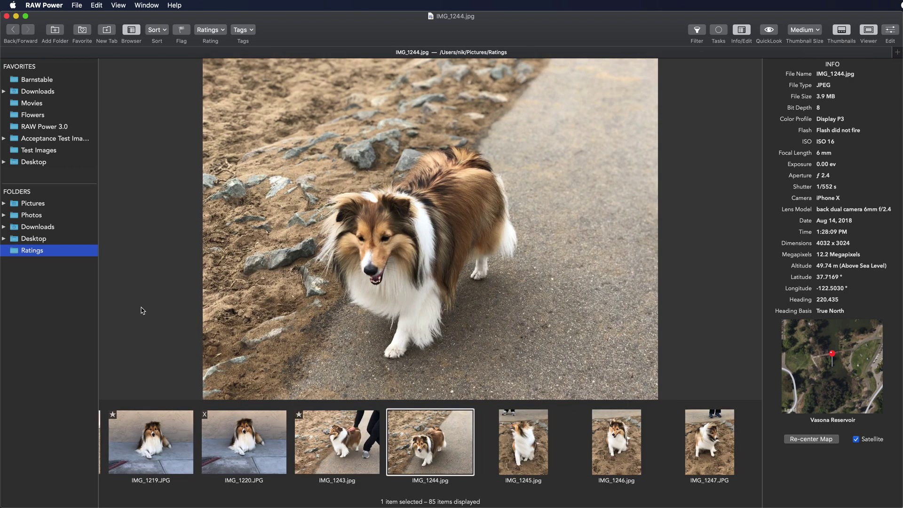
{"action": "key", "text": "1"}
- Give one star to IMG_1245, 1246, 1247, 1264, 1266 and 1267
{"action": "key", "text": "Right"}
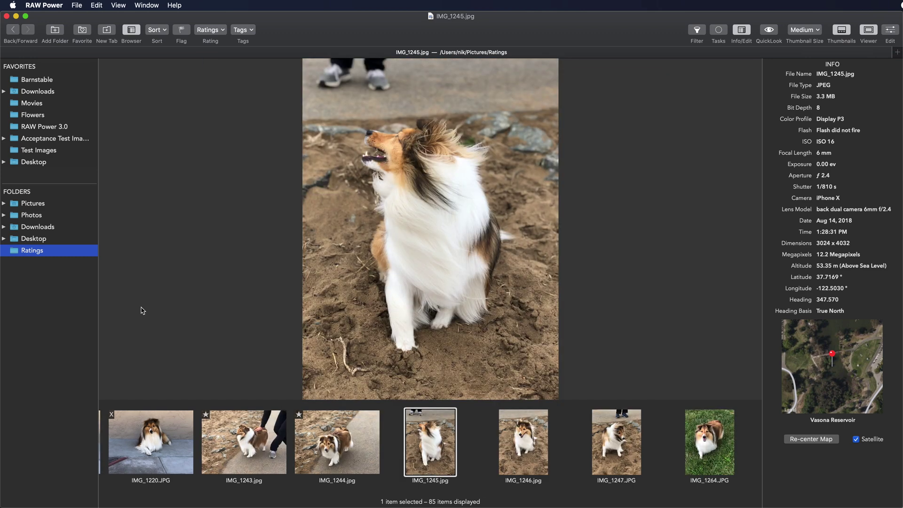
{"action": "key", "text": "1"}
{"action": "key", "text": "Right"}
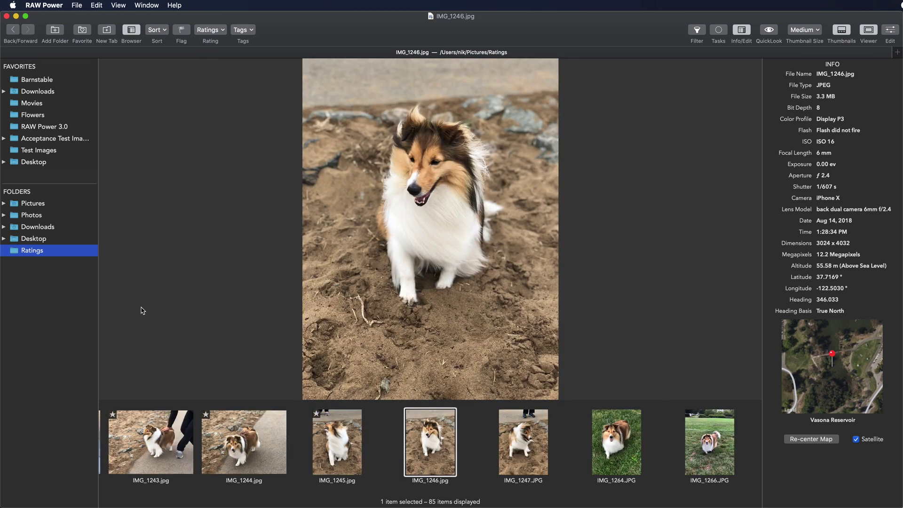
{"action": "key", "text": "1"}
{"action": "key", "text": "Right"}
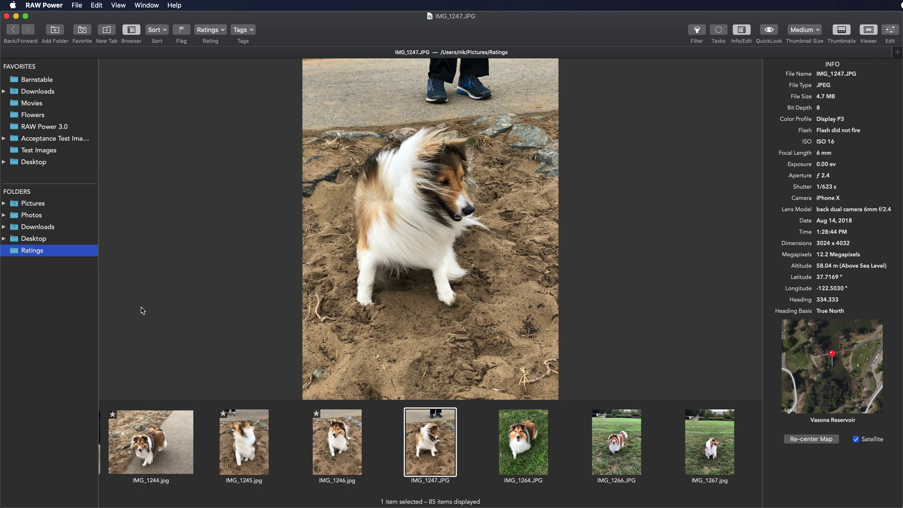
{"action": "key", "text": "1"}
{"action": "key", "text": "Right"}
{"action": "key", "text": "1"}
{"action": "key", "text": "Right"}
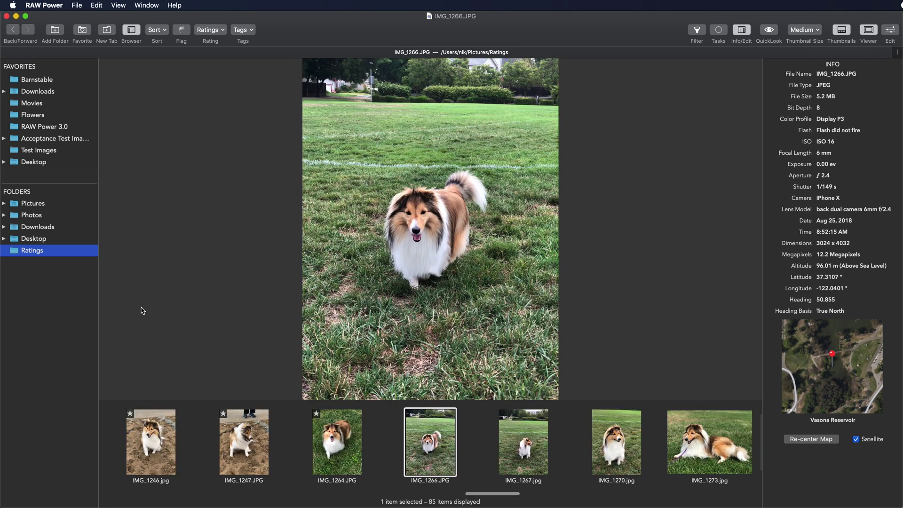
{"action": "key", "text": "1"}
{"action": "key", "text": "Right"}
{"action": "key", "text": "1"}
{"action": "key", "text": "Right"}
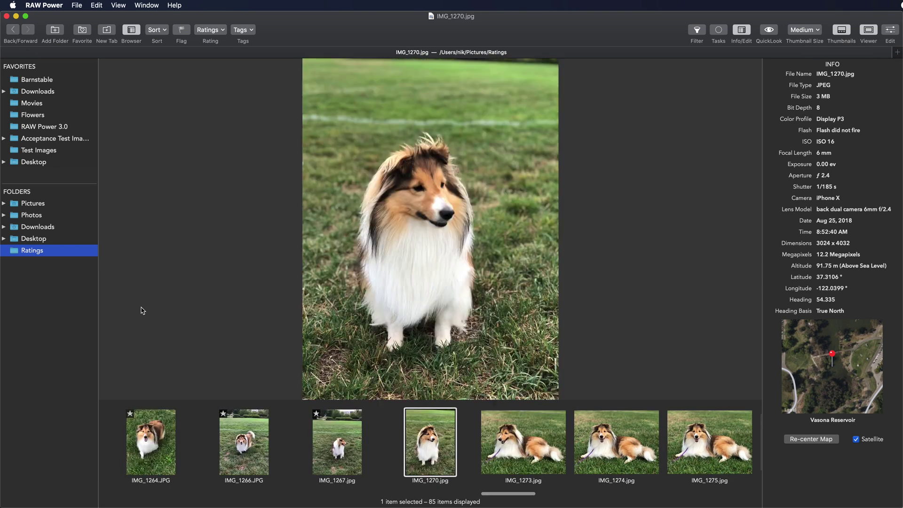
- Star IMG_1273, 1274, 1275 and 1335, leaving IMG_1270, 1282 and 1293 unrated
{"action": "key", "text": "Right"}
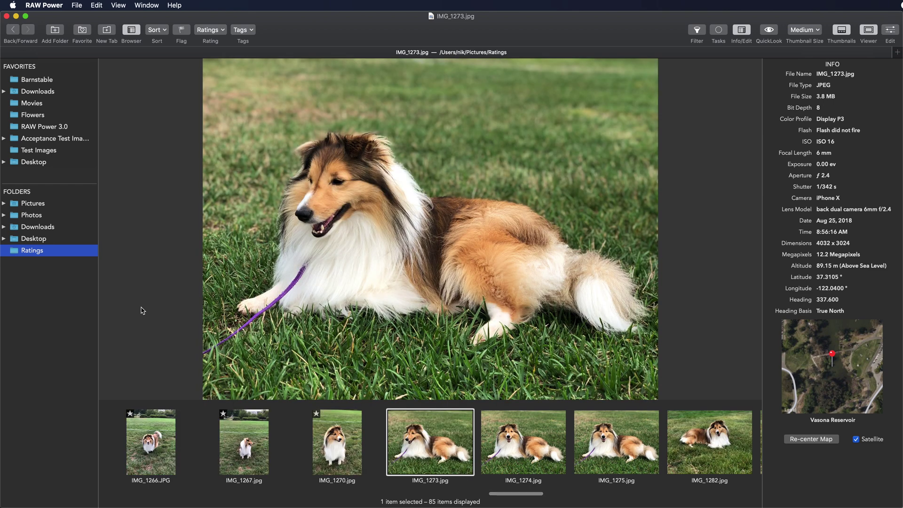
{"action": "key", "text": "1"}
{"action": "key", "text": "Right"}
{"action": "key", "text": "1"}
{"action": "key", "text": "Right"}
{"action": "key", "text": "1"}
{"action": "key", "text": "Right"}
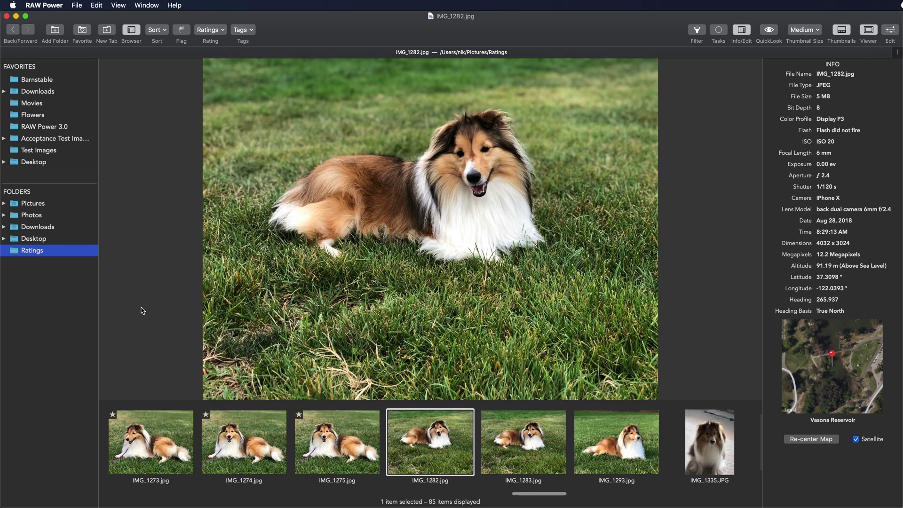
{"action": "key", "text": "Right"}
{"action": "key", "text": "Right"}
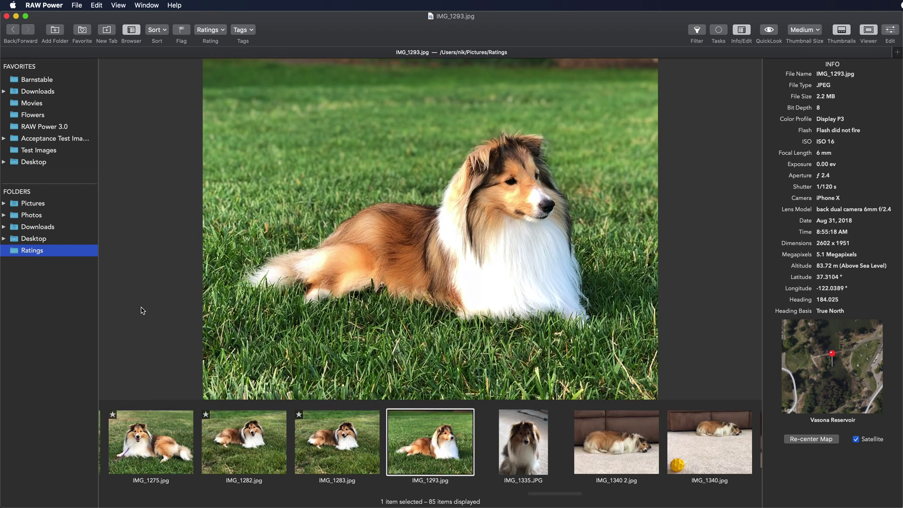
{"action": "key", "text": "Right"}
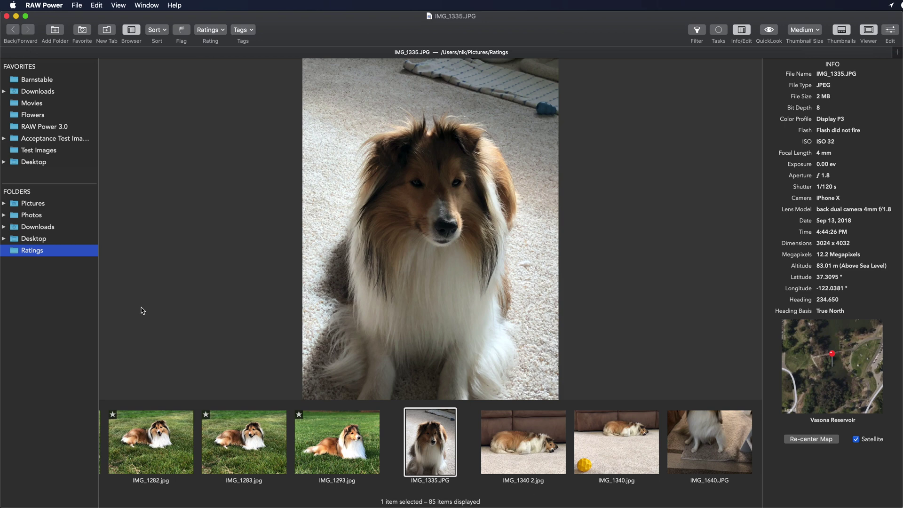
{"action": "key", "text": "1"}
- Star IMG_1340 2 and IMG_1340; reject blurry IMG_1640, 1656 and 1657
{"action": "key", "text": "Right"}
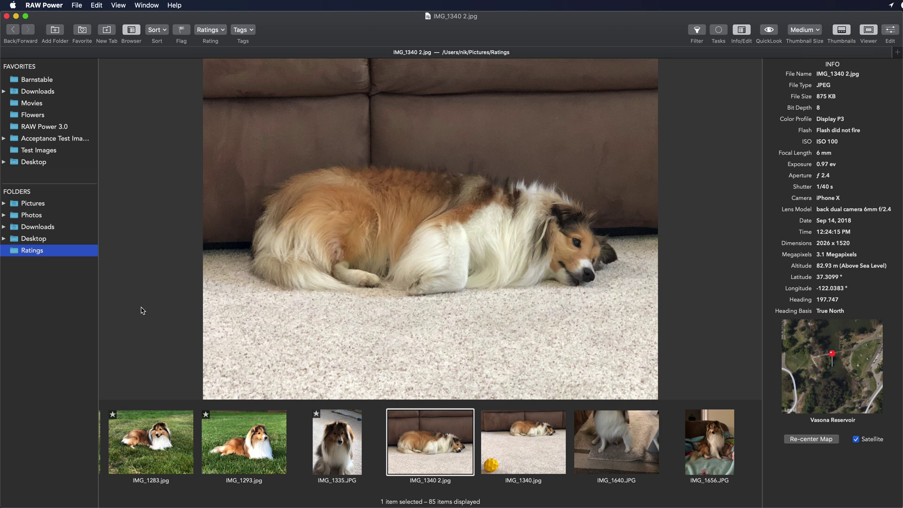
{"action": "key", "text": "1"}
{"action": "key", "text": "Right"}
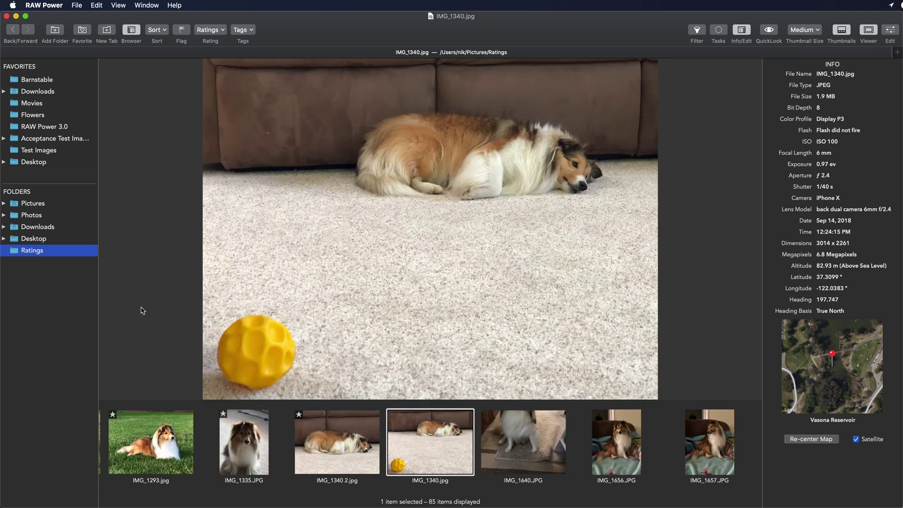
{"action": "key", "text": "1"}
{"action": "key", "text": "Right"}
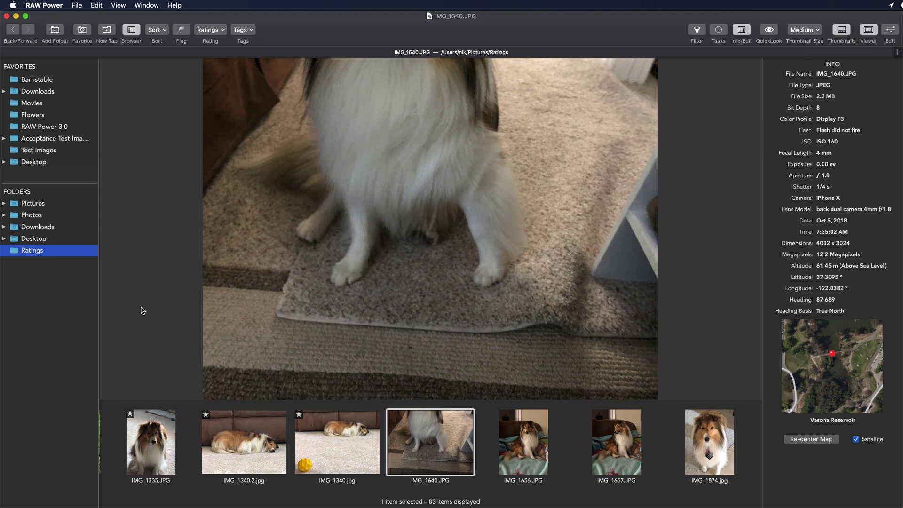
{"action": "key", "text": "x"}
{"action": "key", "text": "Right"}
{"action": "key", "text": "x"}
{"action": "key", "text": "Right"}
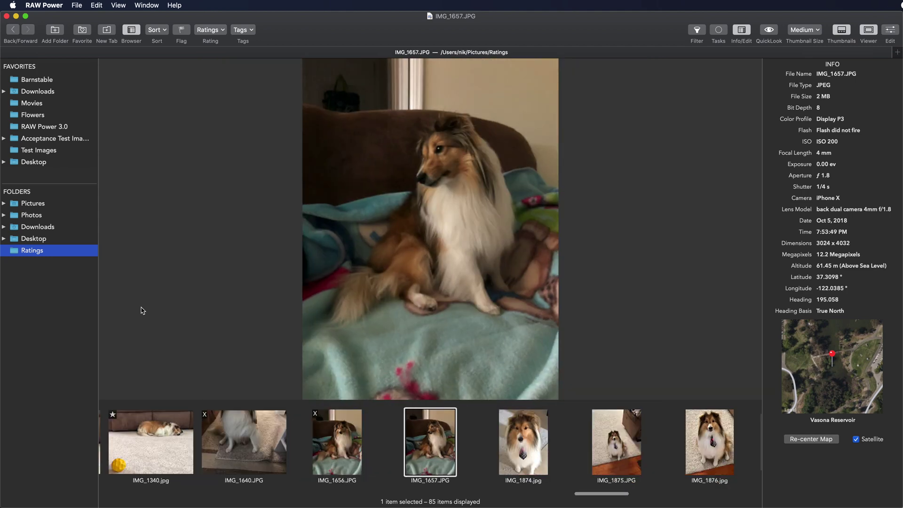
{"action": "key", "text": "x"}
- Give one star to IMG_1874, 1875, 1876 and 1884
{"action": "key", "text": "Right"}
{"action": "key", "text": "1"}
{"action": "key", "text": "Right"}
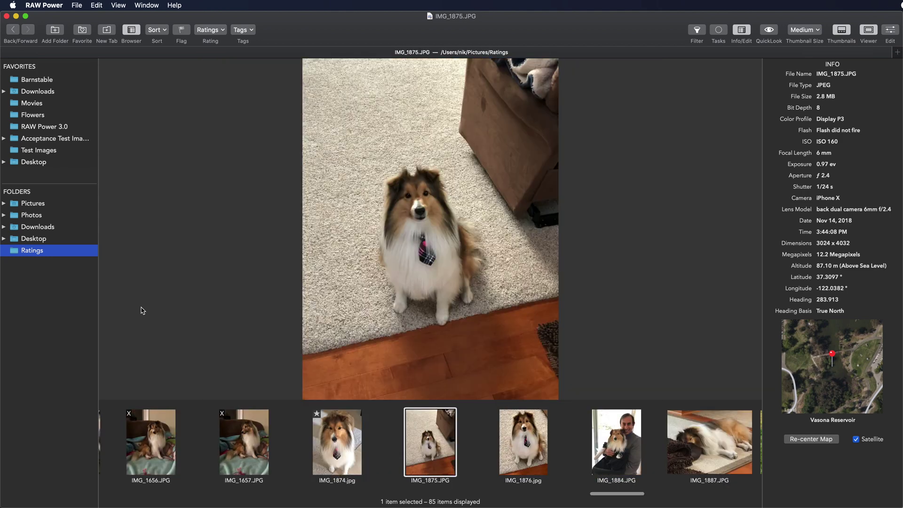
{"action": "key", "text": "1"}
{"action": "key", "text": "Right"}
{"action": "key", "text": "1"}
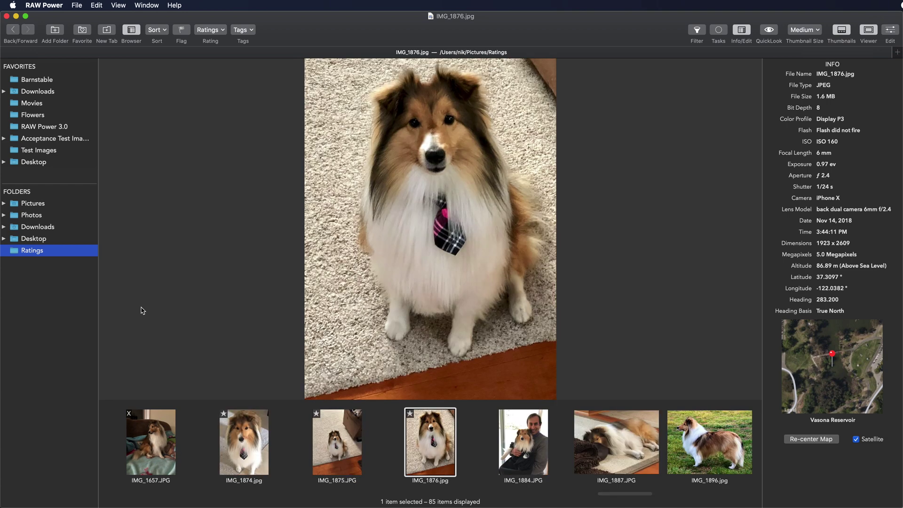
{"action": "key", "text": "Right"}
{"action": "key", "text": "1"}
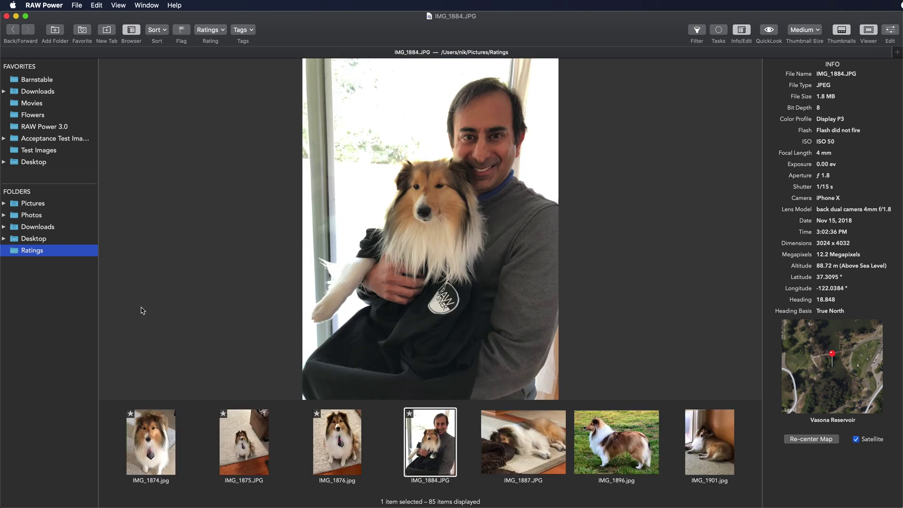
- Reject IMG_1887, 1901, 1902 and 1903; star IMG_1896
{"action": "key", "text": "Right"}
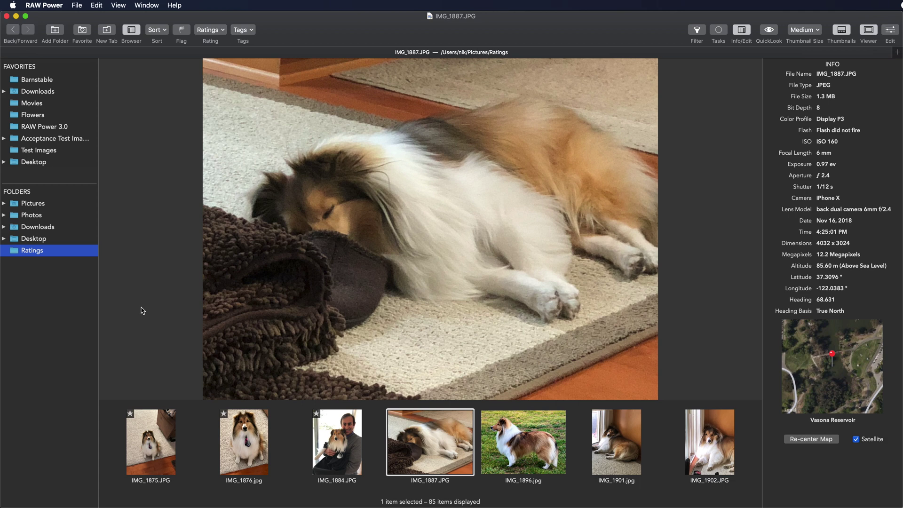
{"action": "key", "text": "x"}
{"action": "key", "text": "Right"}
{"action": "key", "text": "1"}
{"action": "key", "text": "Right"}
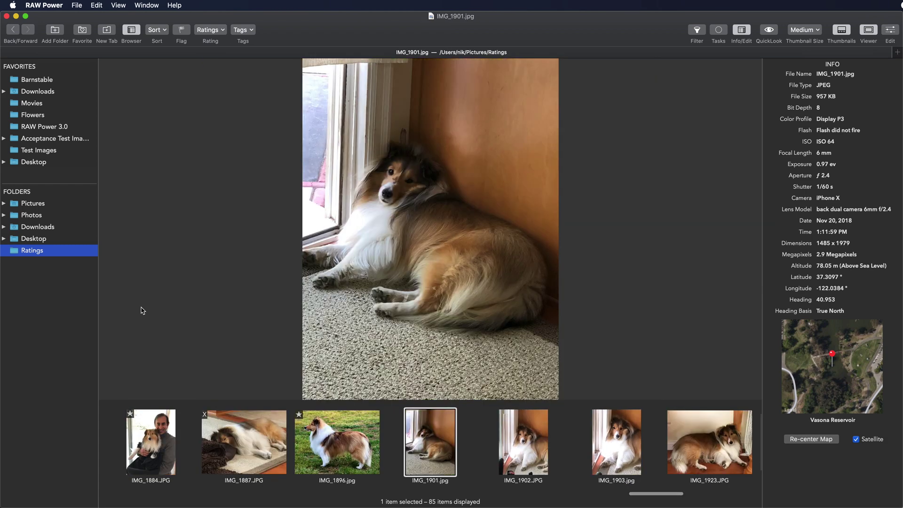
{"action": "key", "text": "x"}
{"action": "key", "text": "Right"}
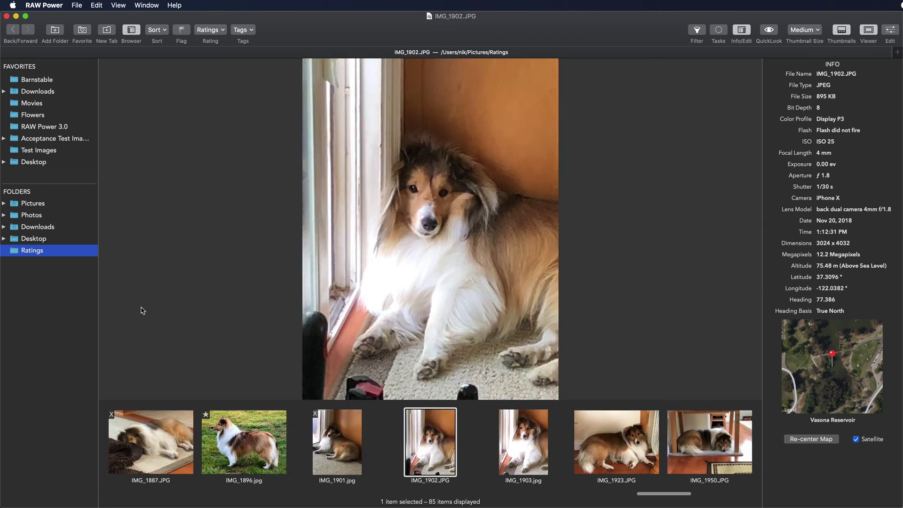
{"action": "key", "text": "x"}
{"action": "key", "text": "Right"}
{"action": "key", "text": "x"}
- Star IMG_1923, 1950, 4108 and 4635; reject IMG_4625
{"action": "key", "text": "Right"}
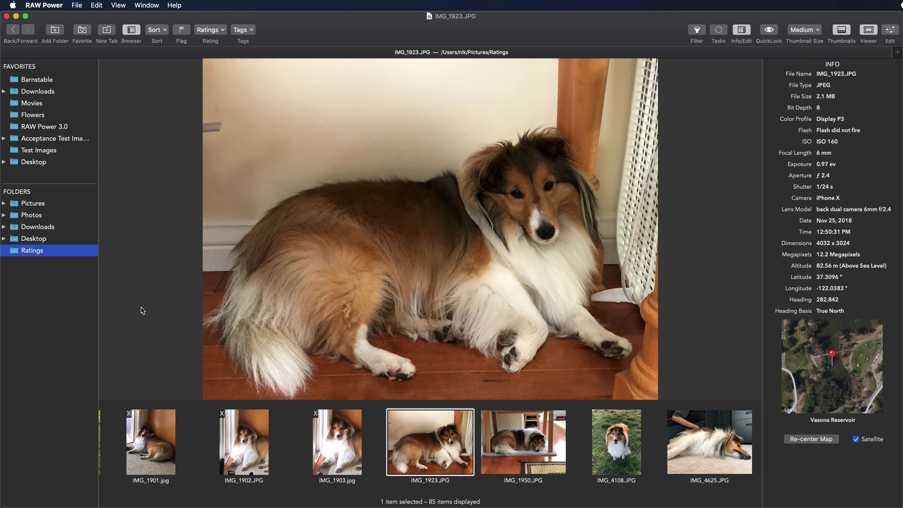
{"action": "key", "text": "1"}
{"action": "key", "text": "Right"}
{"action": "key", "text": "1"}
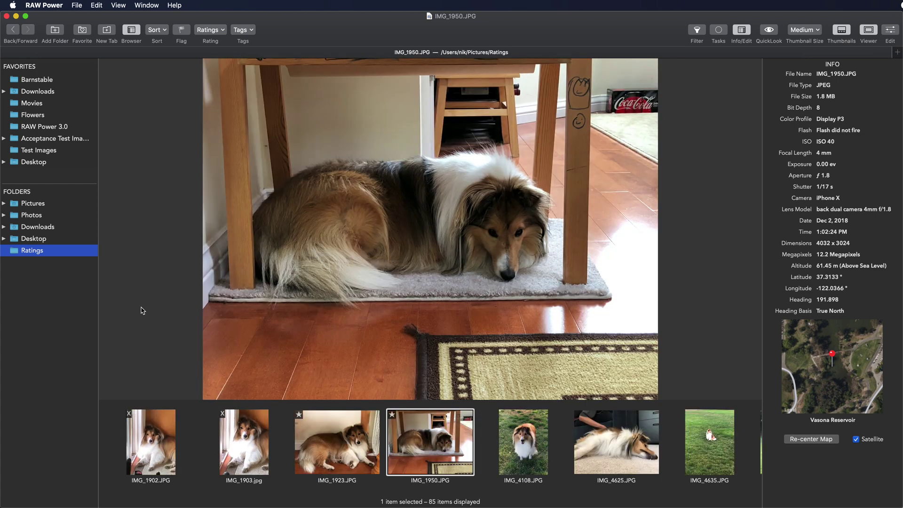
{"action": "key", "text": "Right"}
{"action": "key", "text": "1"}
{"action": "key", "text": "Right"}
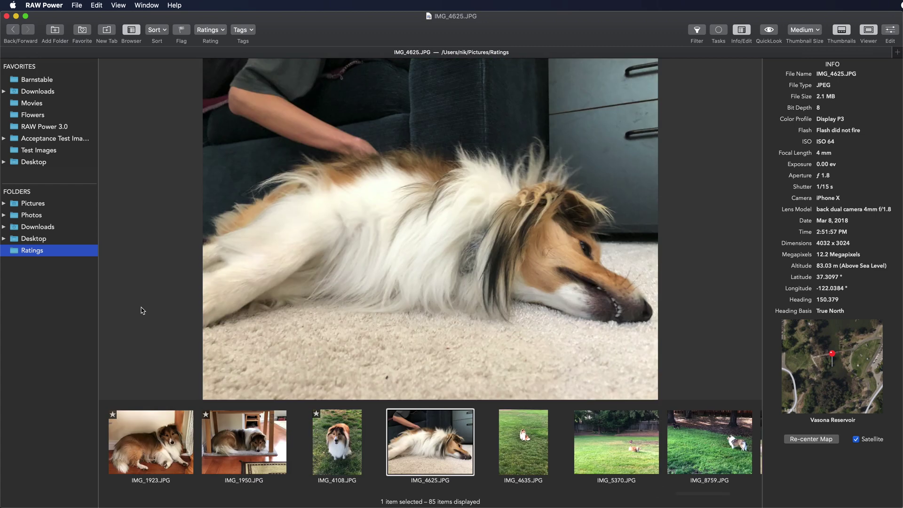
{"action": "key", "text": "9"}
{"action": "key", "text": "Right"}
{"action": "key", "text": "1"}
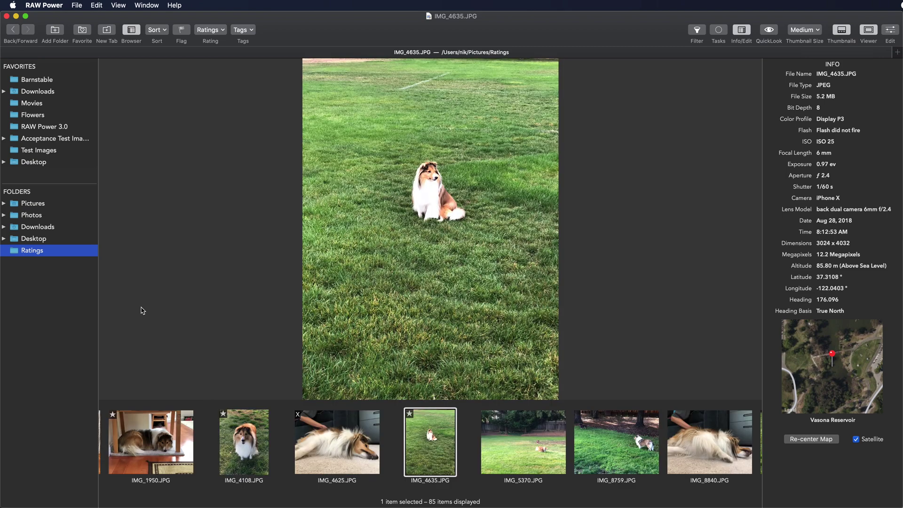
- Star IMG_8759, 9094, 9980, 9994, reject IMG_8840, skip IMG_5370, then return to IMG_0005
{"action": "key", "text": "Right"}
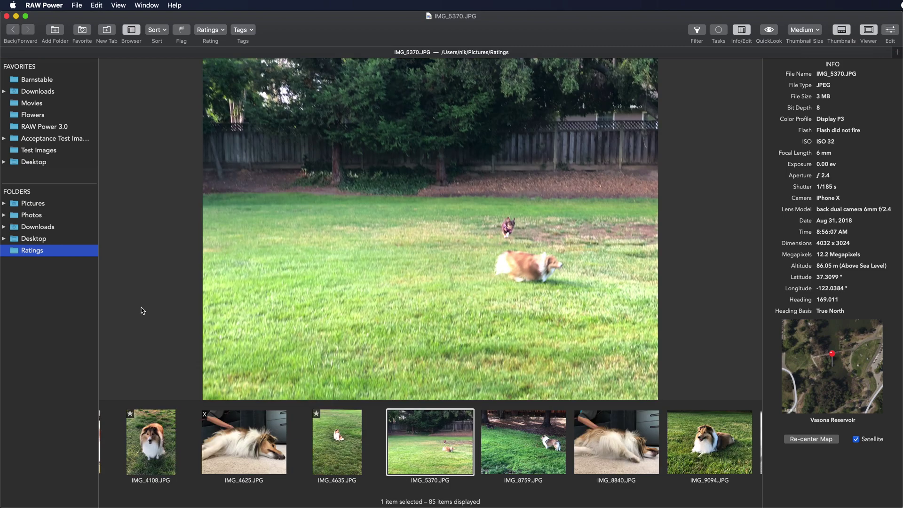
{"action": "key", "text": "Right"}
{"action": "key", "text": "1"}
{"action": "key", "text": "Right"}
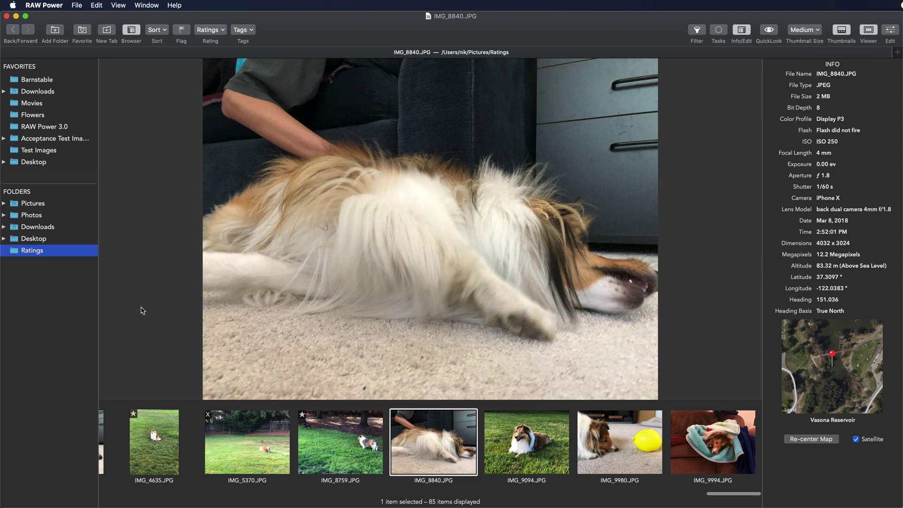
{"action": "key", "text": "9"}
{"action": "key", "text": "Right"}
{"action": "key", "text": "1"}
{"action": "key", "text": "Right"}
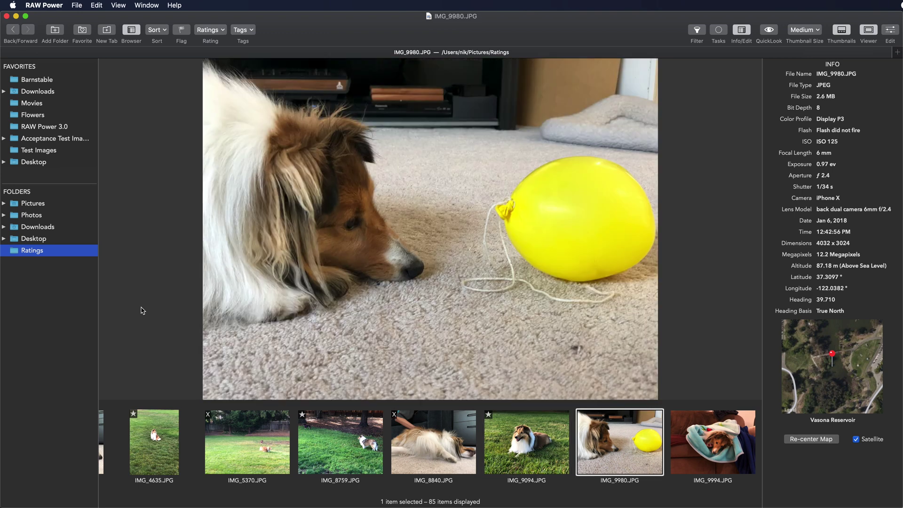
{"action": "key", "text": "1"}
{"action": "key", "text": "Right"}
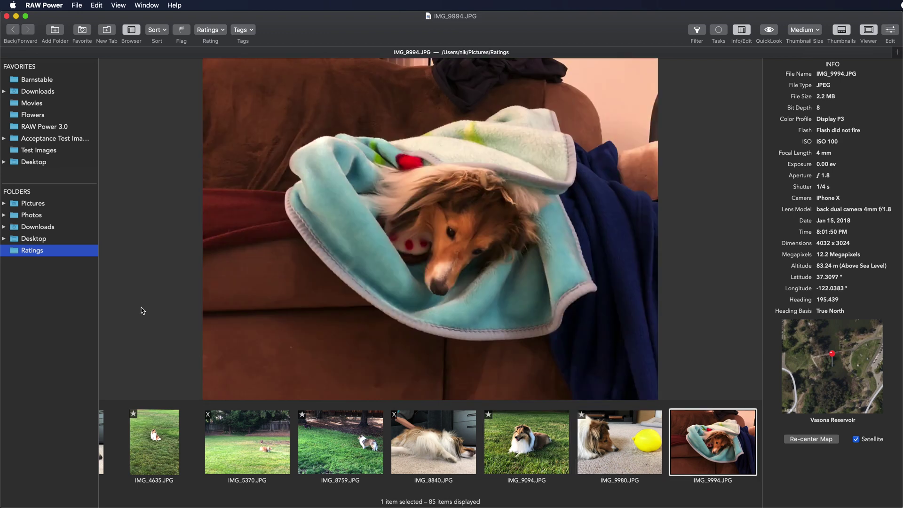
{"action": "key", "text": "1"}
{"action": "key", "text": "Right"}
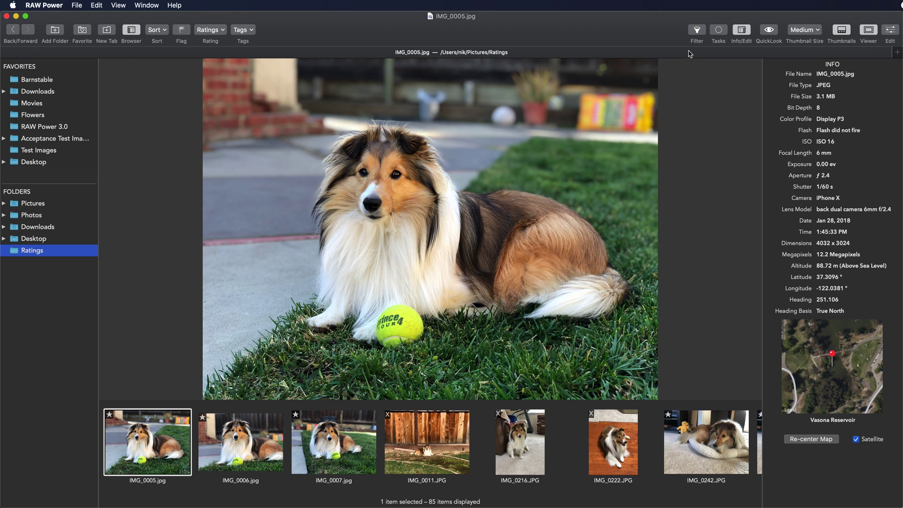
- Filter the Ratings folder to rating greater than or equal to one star, showing 62 photos
{"action": "left_click", "coordinate": [697, 30]}
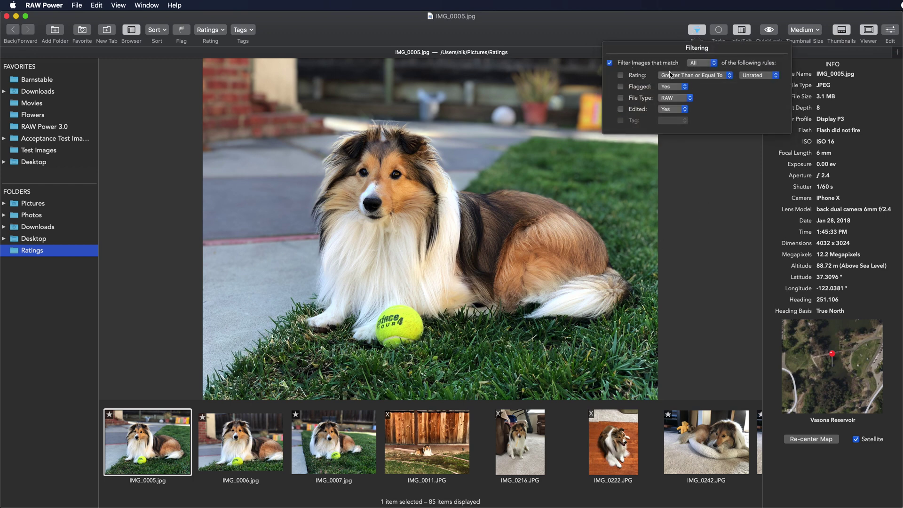
{"action": "left_click", "coordinate": [755, 77]}
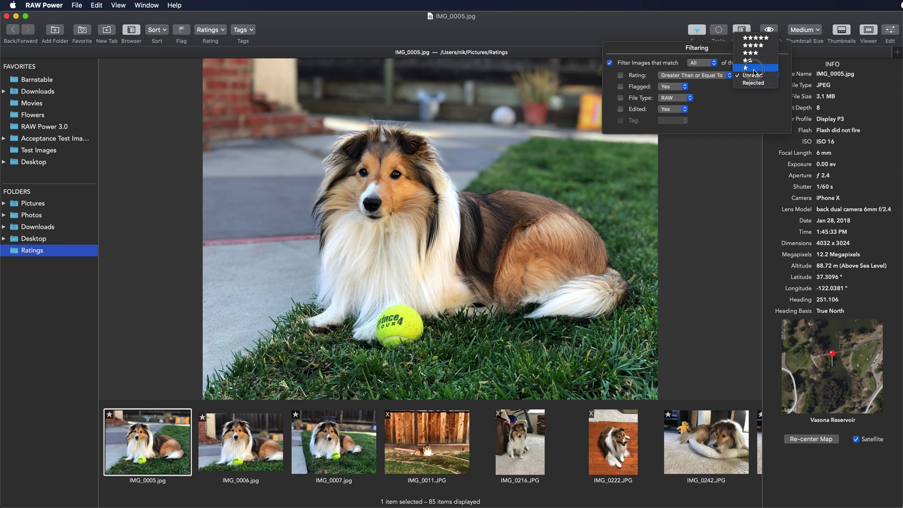
{"action": "left_click", "coordinate": [752, 69]}
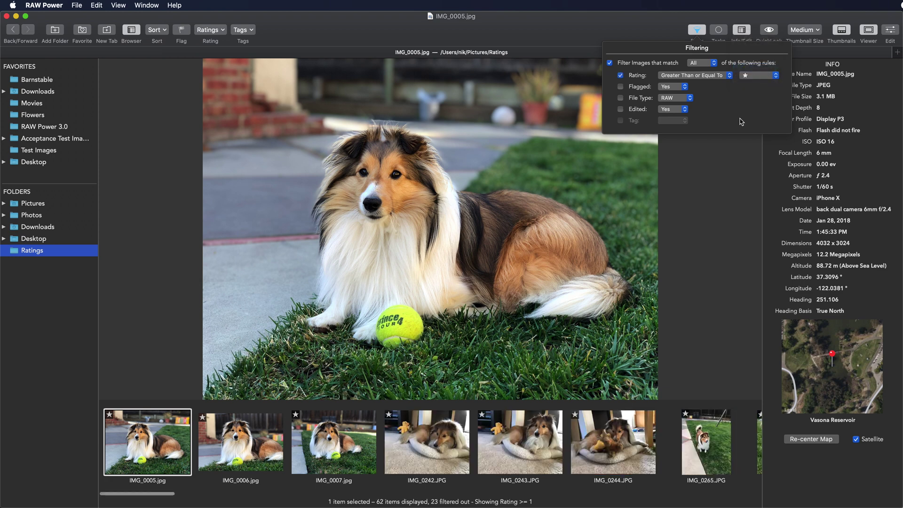
{"action": "left_click", "coordinate": [142, 442]}
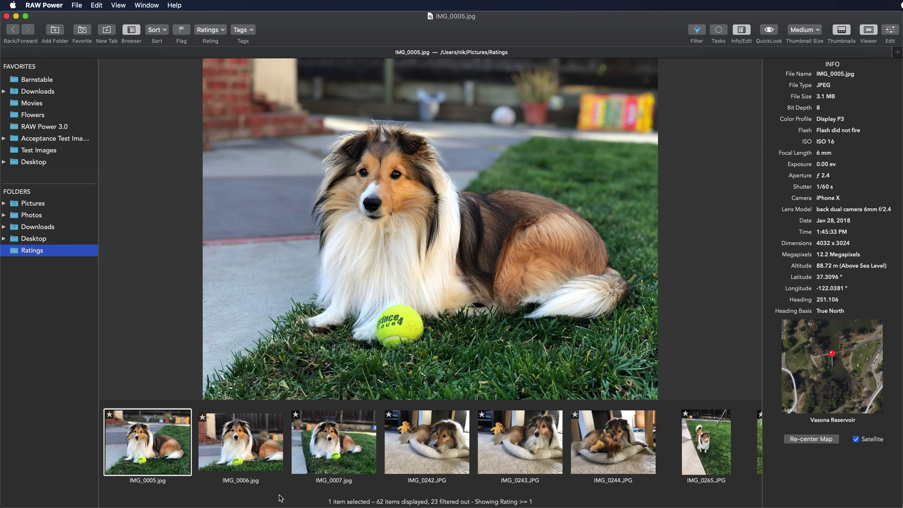
- Give two stars to IMG_0005, IMG_0006, IMG_0007, IMG_0265 and IMG_0300
{"action": "key", "text": "2"}
{"action": "key", "text": "Right"}
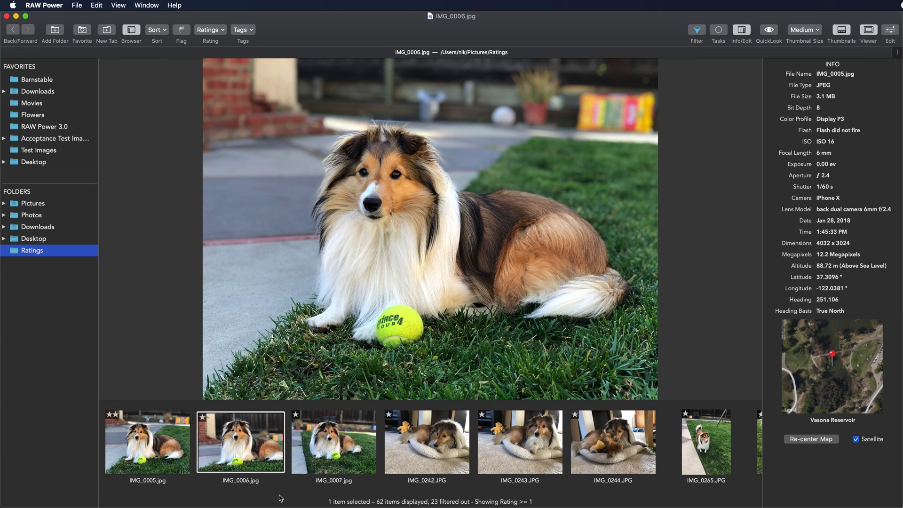
{"action": "key", "text": "2"}
{"action": "key", "text": "Right"}
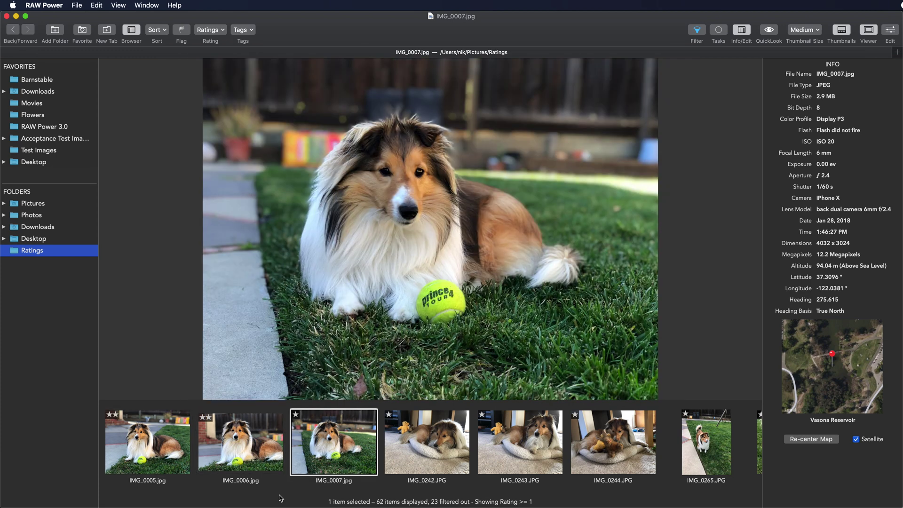
{"action": "key", "text": "2"}
{"action": "key", "text": "Right"}
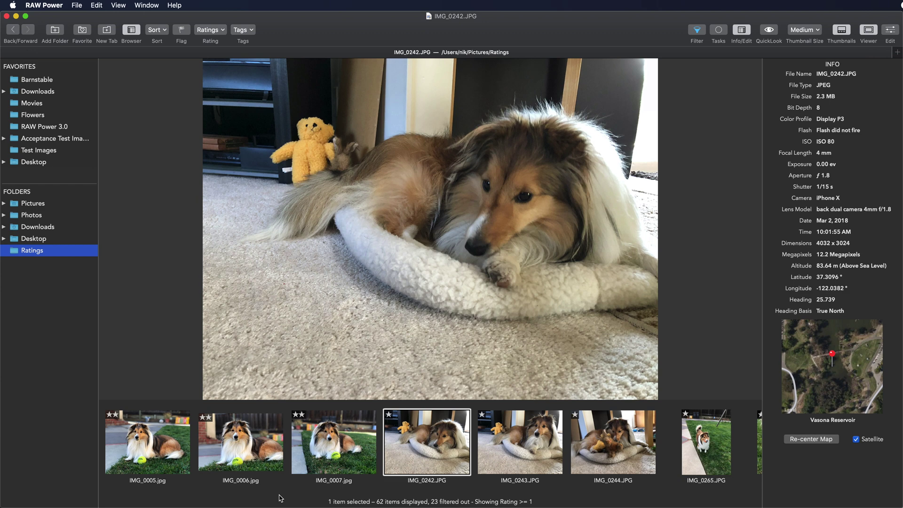
{"action": "key", "text": "Right"}
{"action": "key", "text": "Right"}
{"action": "key", "text": "Right"}
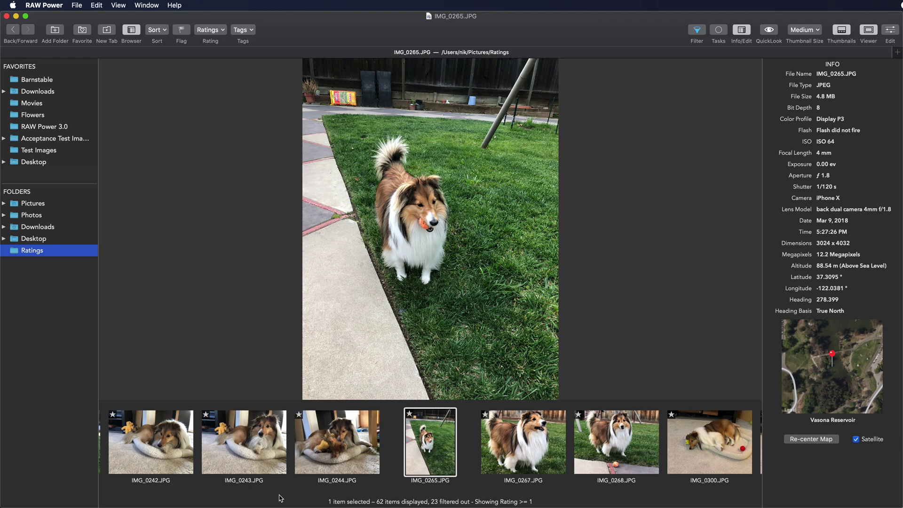
{"action": "key", "text": "Right"}
{"action": "key", "text": "Right"}
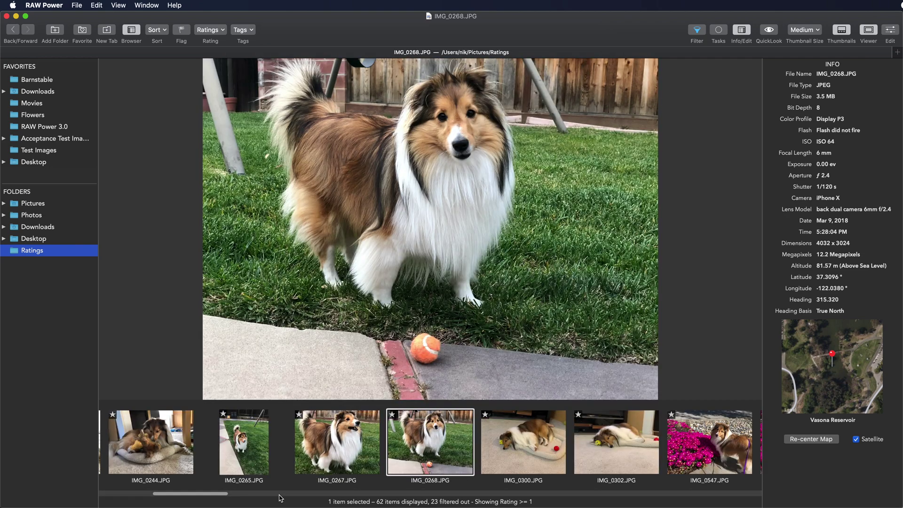
{"action": "key", "text": "Left"}
{"action": "key", "text": "Left"}
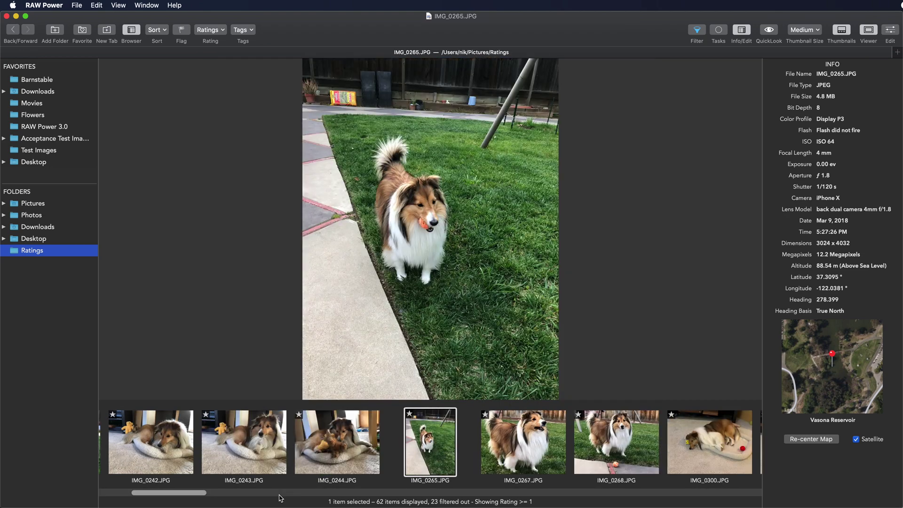
{"action": "key", "text": "2"}
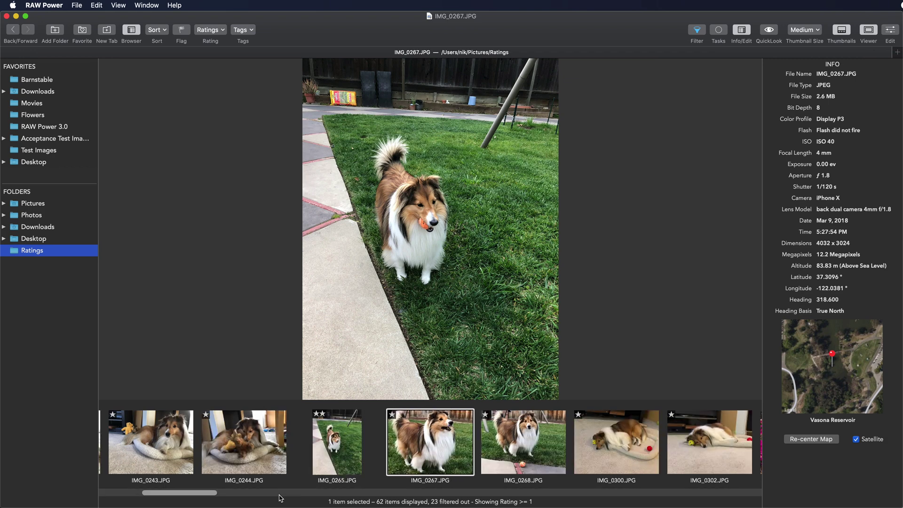
{"action": "key", "text": "Right"}
{"action": "key", "text": "Right"}
{"action": "key", "text": "Right"}
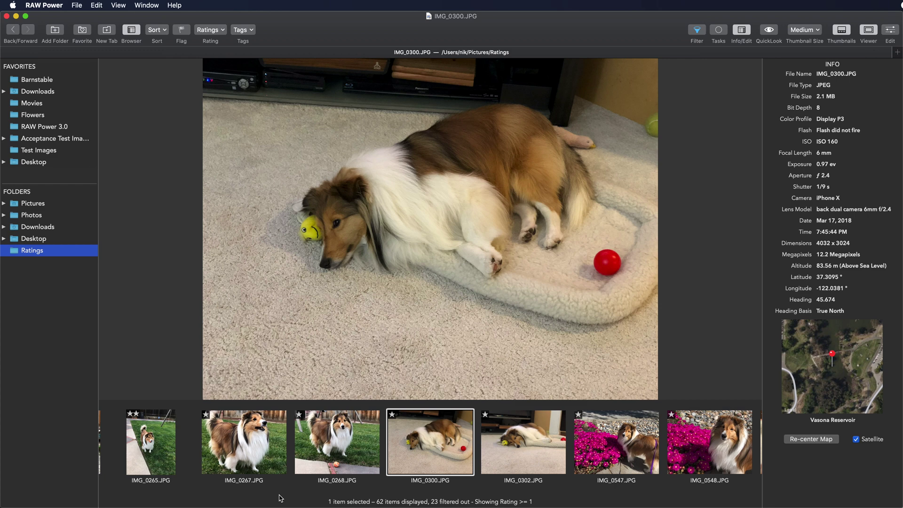
{"action": "key", "text": "2"}
{"action": "key", "text": "Right"}
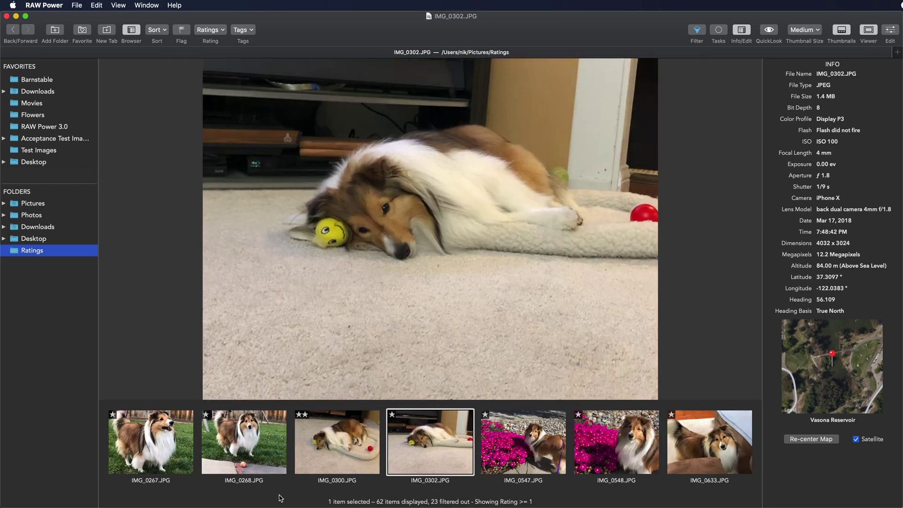
{"action": "key", "text": "Right"}
- Rate IMG_0548 through IMG_1191 two stars, including IMG_0634, IMG_0750, IMG_1158 and IMG_1180
{"action": "key", "text": "Right"}
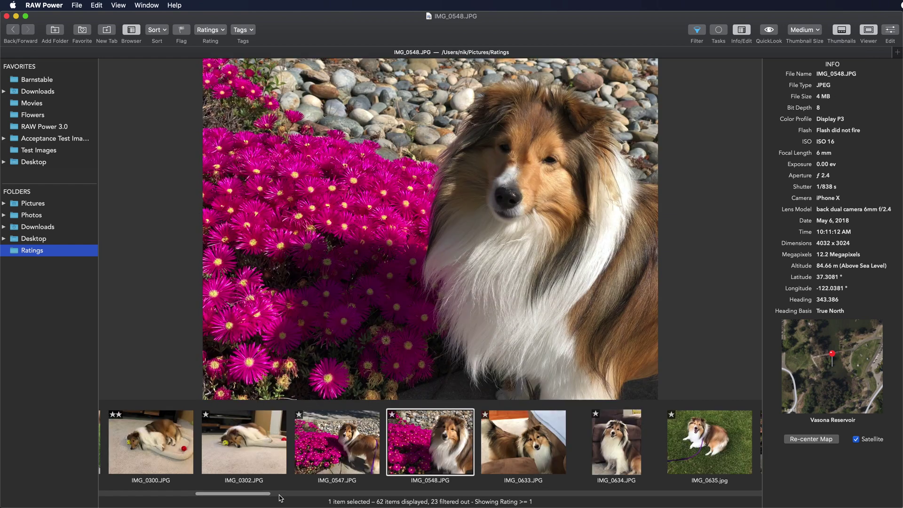
{"action": "key", "text": "2"}
{"action": "key", "text": "Right"}
{"action": "key", "text": "Right"}
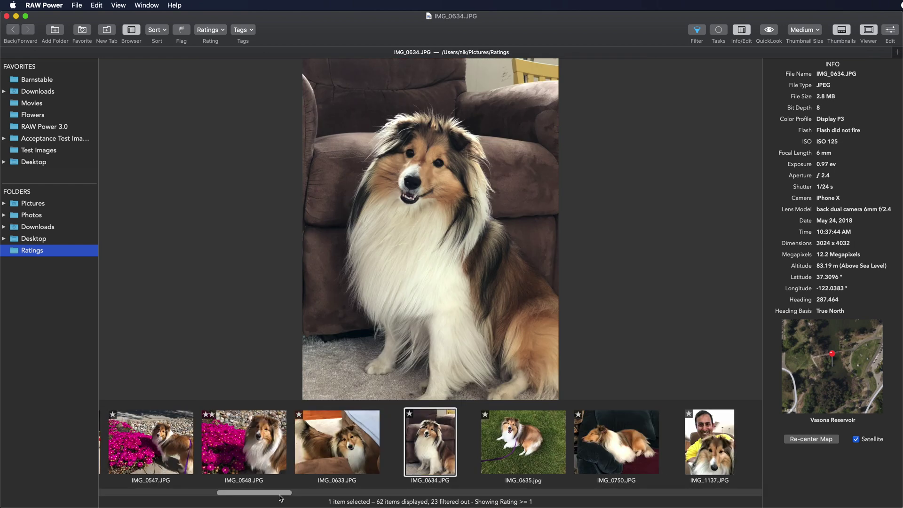
{"action": "key", "text": "2"}
{"action": "key", "text": "Right"}
{"action": "key", "text": "2"}
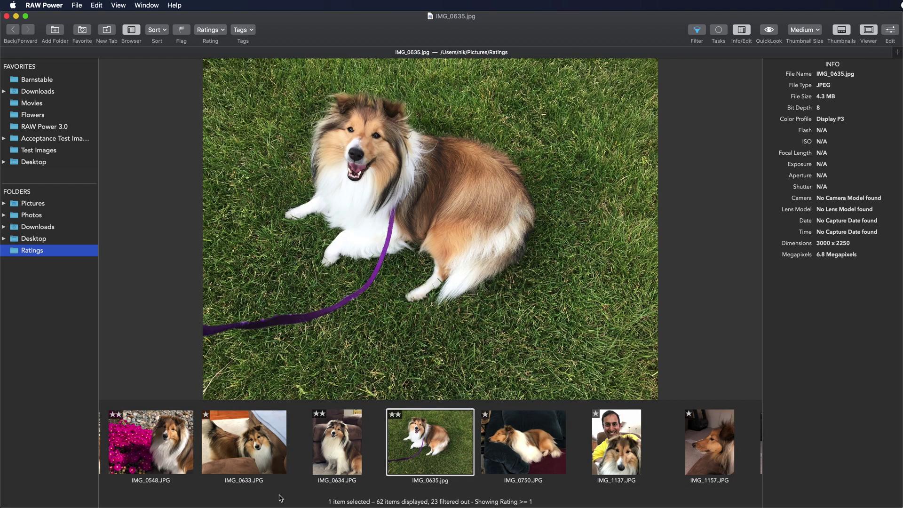
{"action": "key", "text": "Right"}
{"action": "key", "text": "2"}
{"action": "key", "text": "Right"}
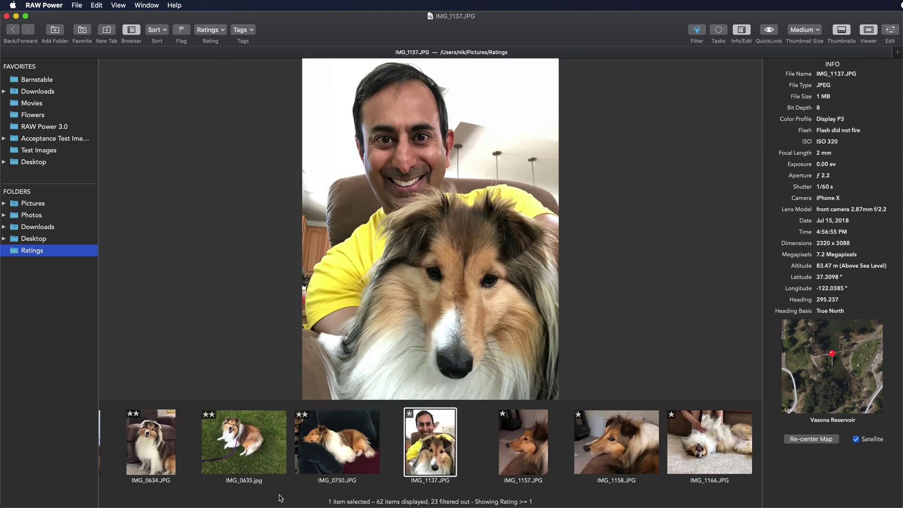
{"action": "key", "text": "Right"}
{"action": "key", "text": "Right"}
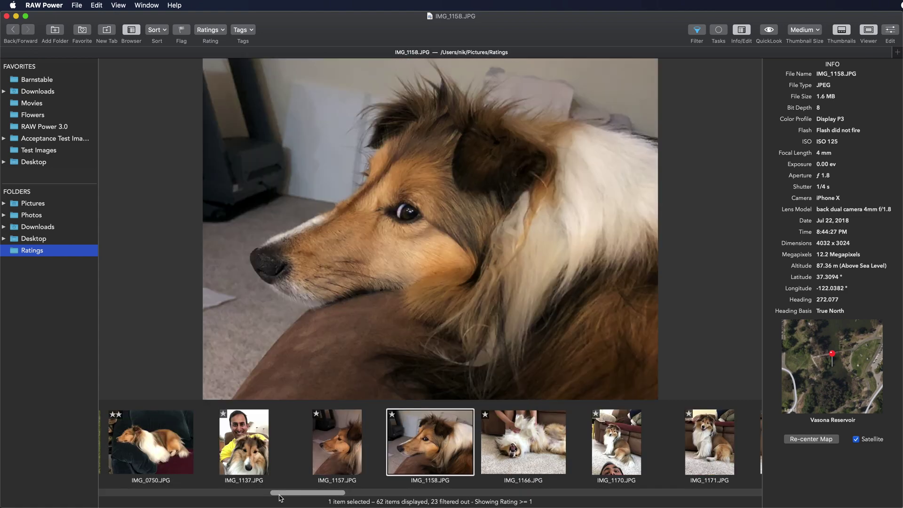
{"action": "key", "text": "2"}
{"action": "key", "text": "Right"}
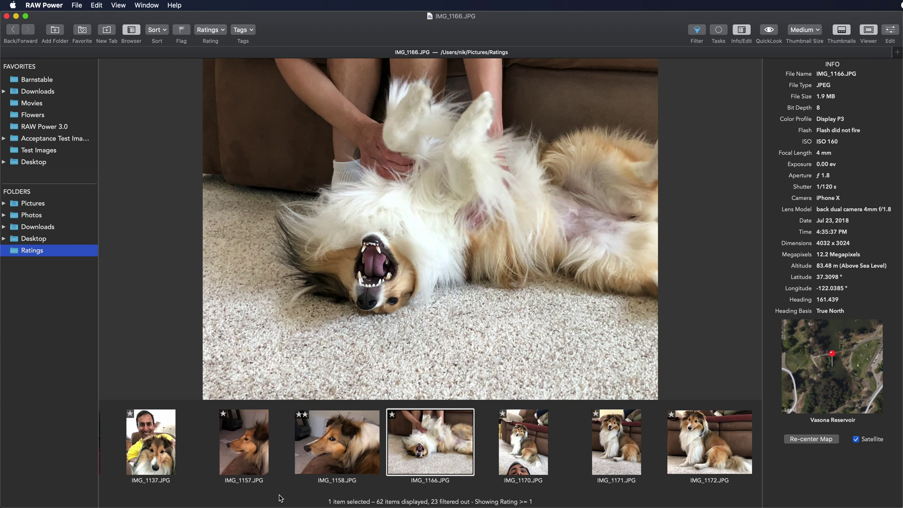
{"action": "key", "text": "2"}
{"action": "key", "text": "Right"}
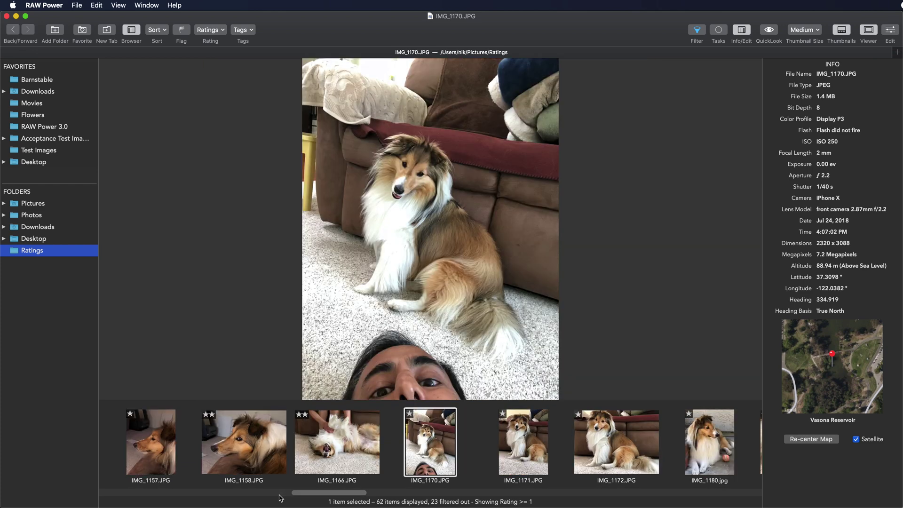
{"action": "key", "text": "2"}
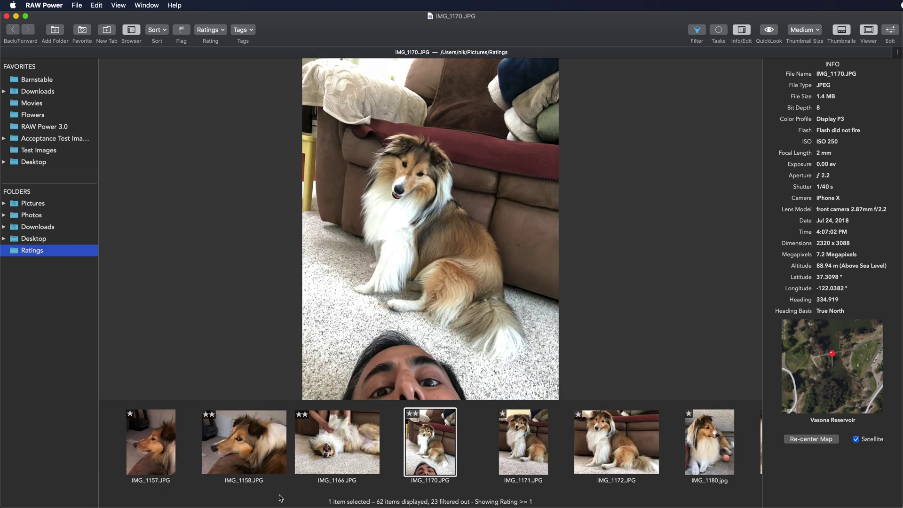
{"action": "key", "text": "Right"}
{"action": "key", "text": "2"}
{"action": "key", "text": "Right"}
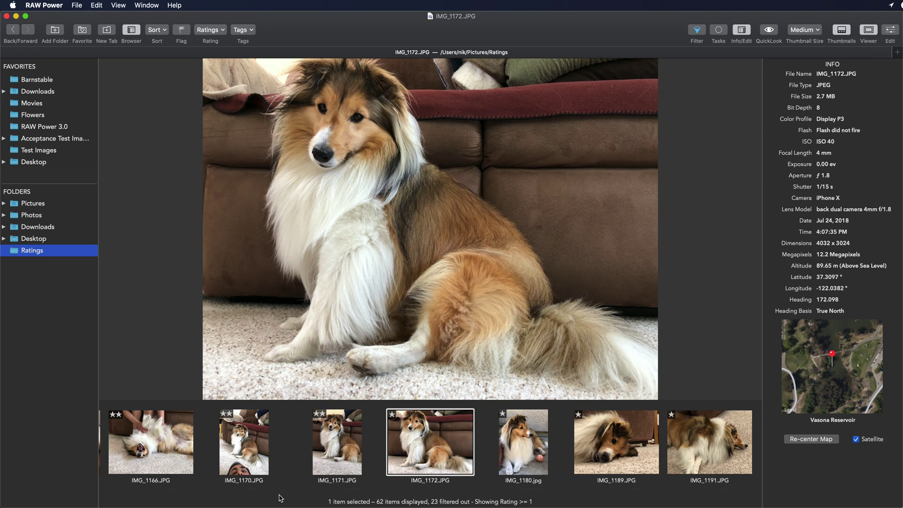
{"action": "key", "text": "2"}
{"action": "key", "text": "Right"}
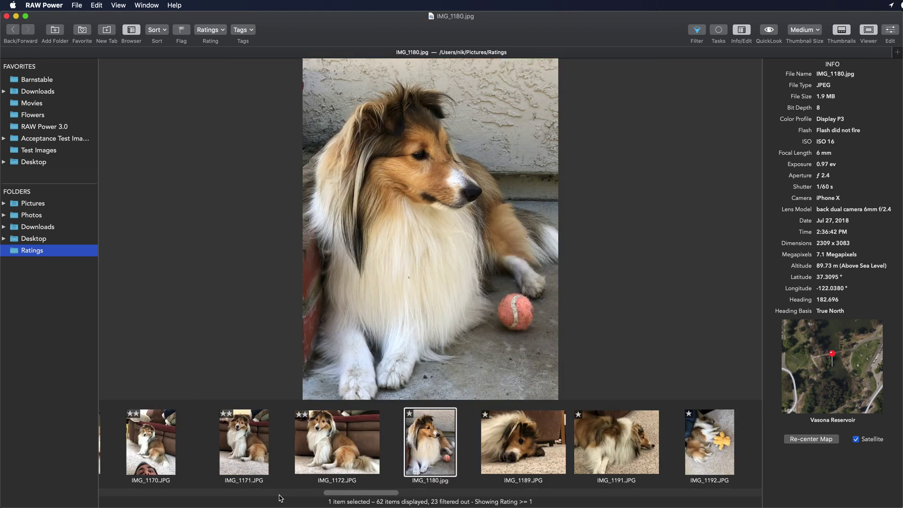
{"action": "key", "text": "2"}
{"action": "key", "text": "Right"}
{"action": "key", "text": "Right"}
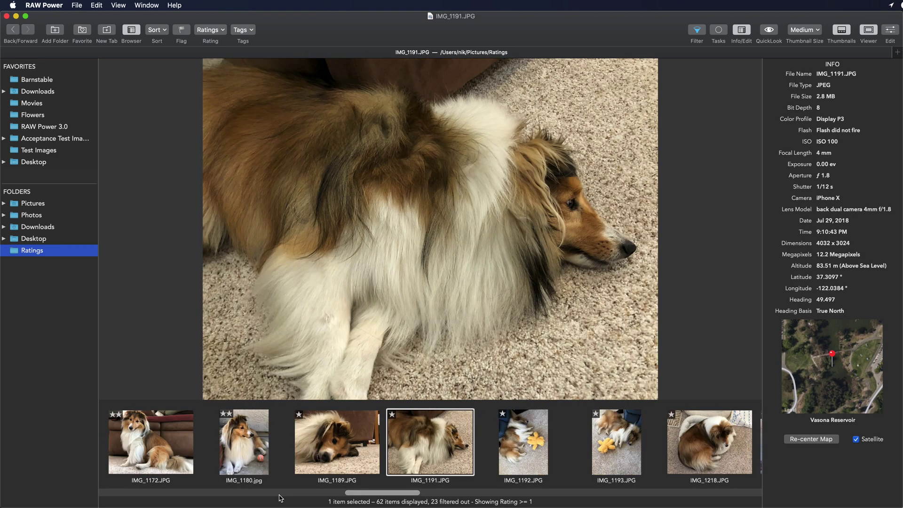
{"action": "key", "text": "2"}
{"action": "key", "text": "Right"}
{"action": "key", "text": "Right"}
{"action": "key", "text": "Right"}
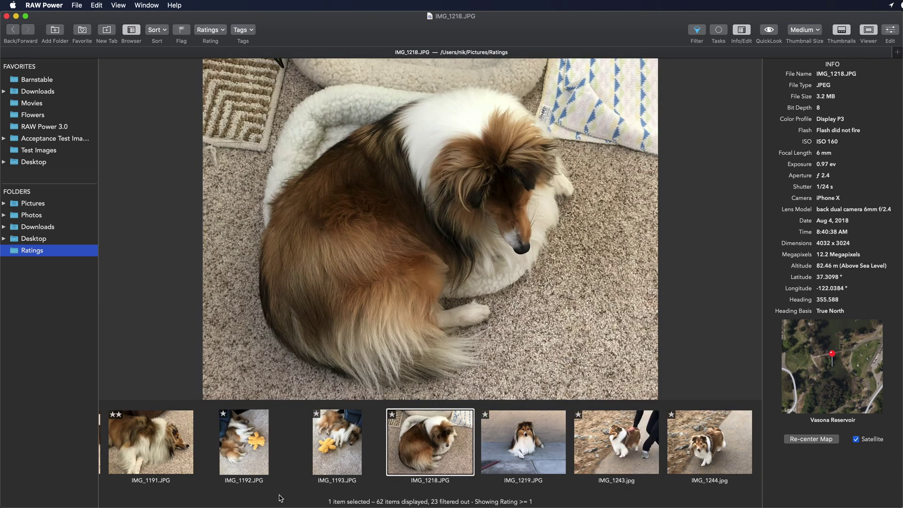
- Give two stars to IMG_1247, IMG_1266, IMG_1282, IMG_1293 and IMG_1340, dropping IMG_1264 to one
{"action": "key", "text": "Right"}
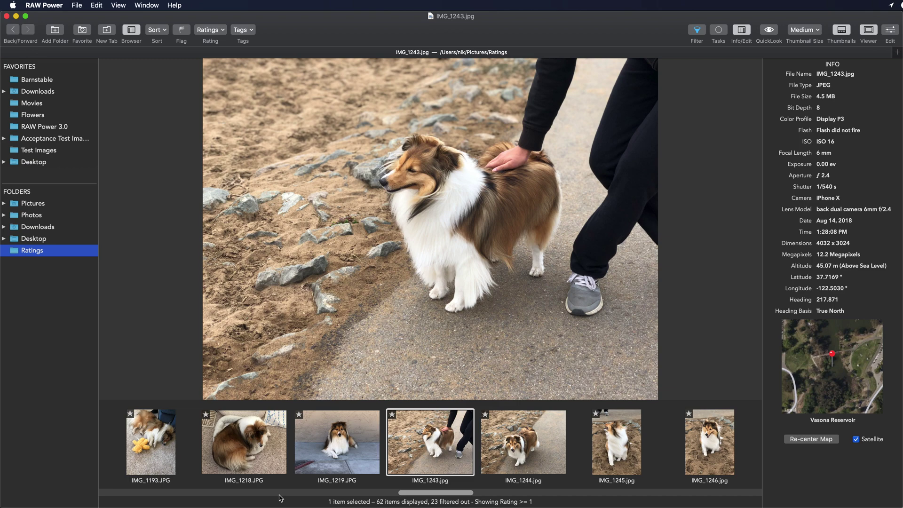
{"action": "key", "text": "Right"}
{"action": "key", "text": "Right"}
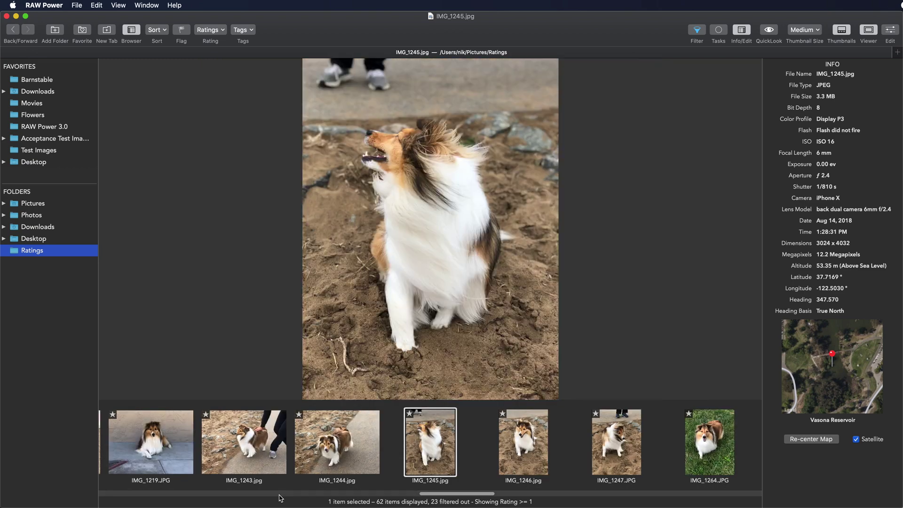
{"action": "key", "text": "Right"}
{"action": "key", "text": "Right"}
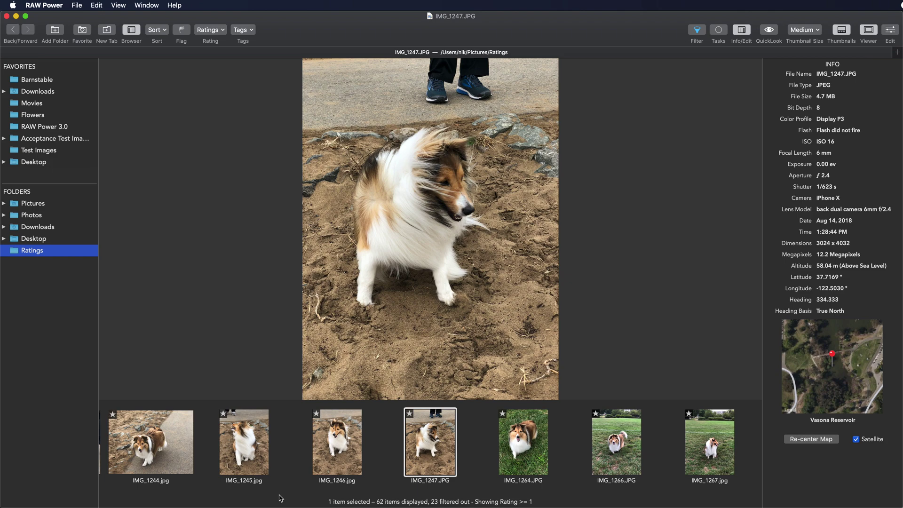
{"action": "key", "text": "2"}
{"action": "key", "text": "2"}
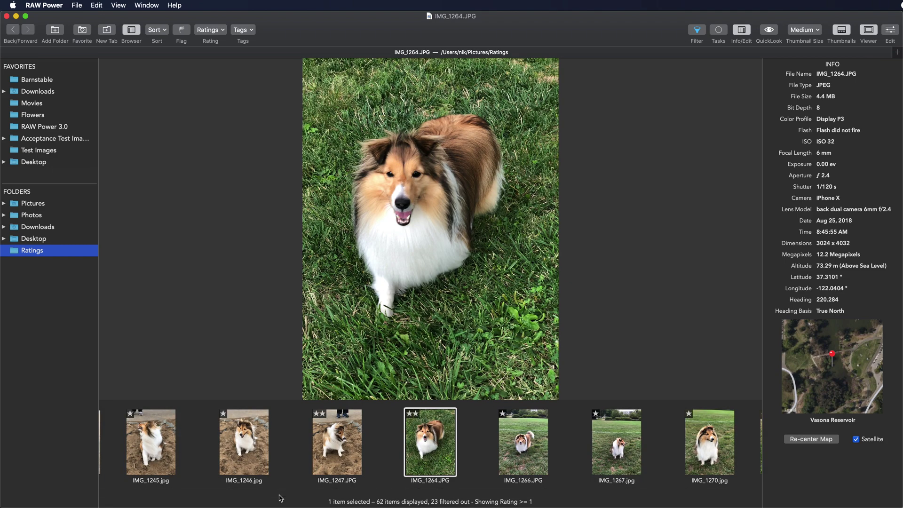
{"action": "key", "text": "Left"}
{"action": "key", "text": "1"}
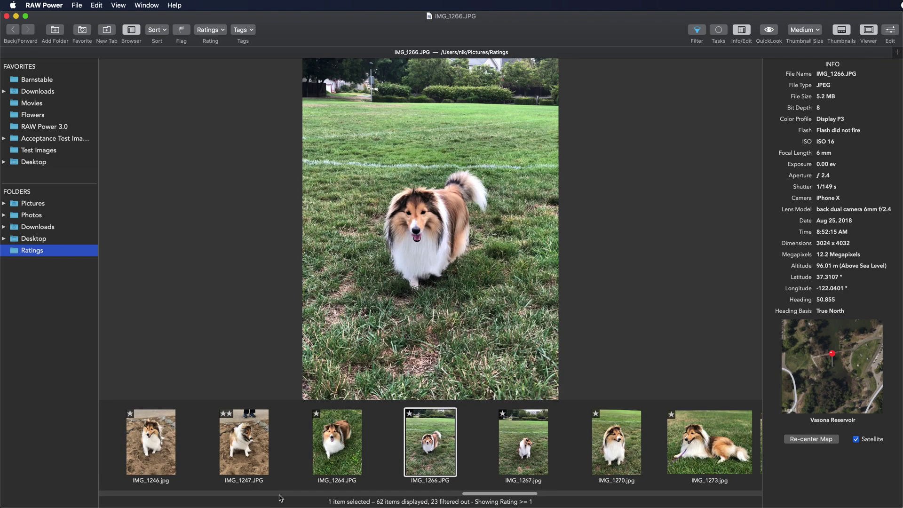
{"action": "key", "text": "2"}
{"action": "key", "text": "Right"}
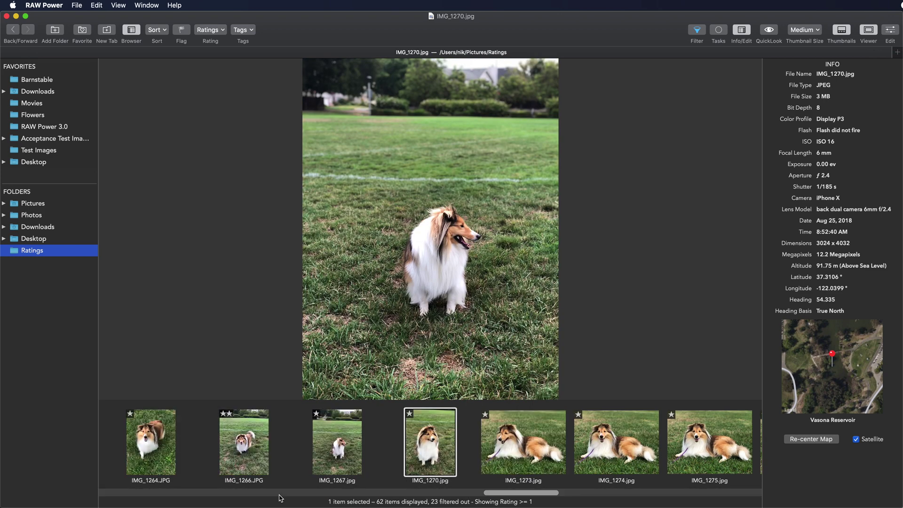
{"action": "key", "text": "Right"}
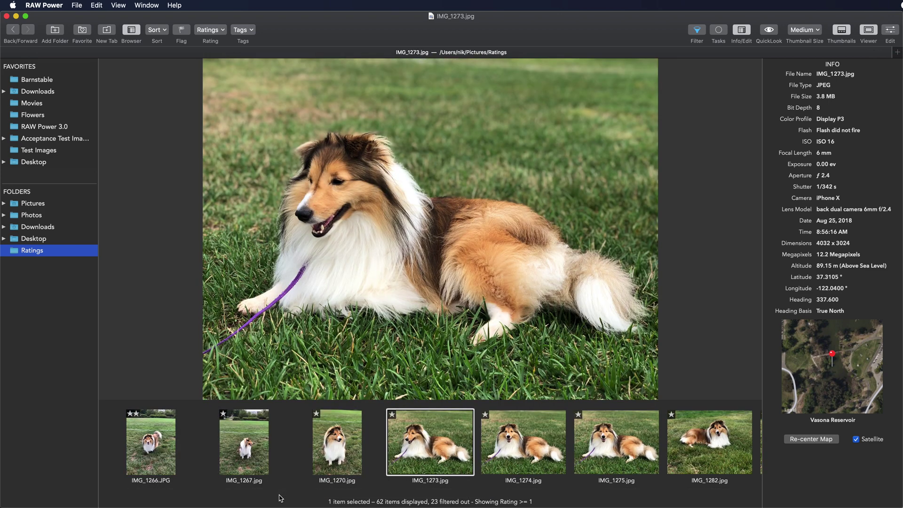
{"action": "key", "text": "Right"}
{"action": "key", "text": "Right"}
{"action": "key", "text": "Right"}
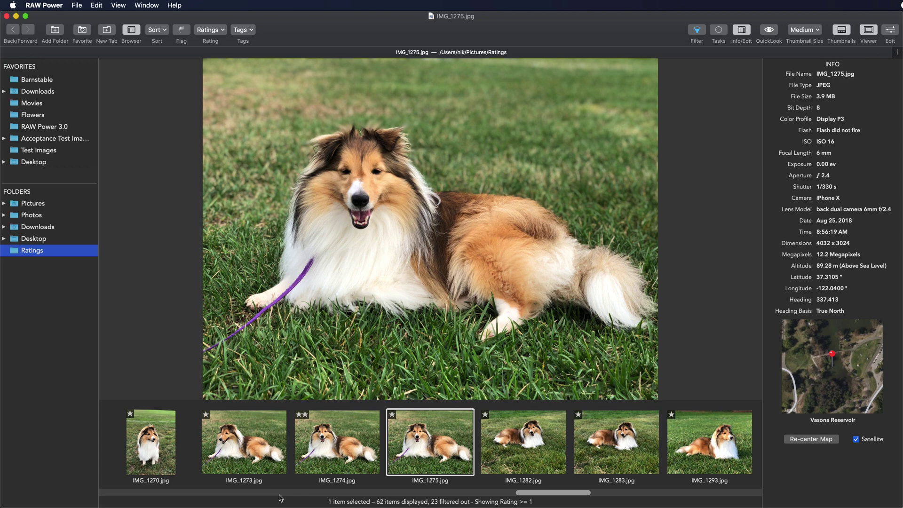
{"action": "key", "text": "2"}
{"action": "key", "text": "Right"}
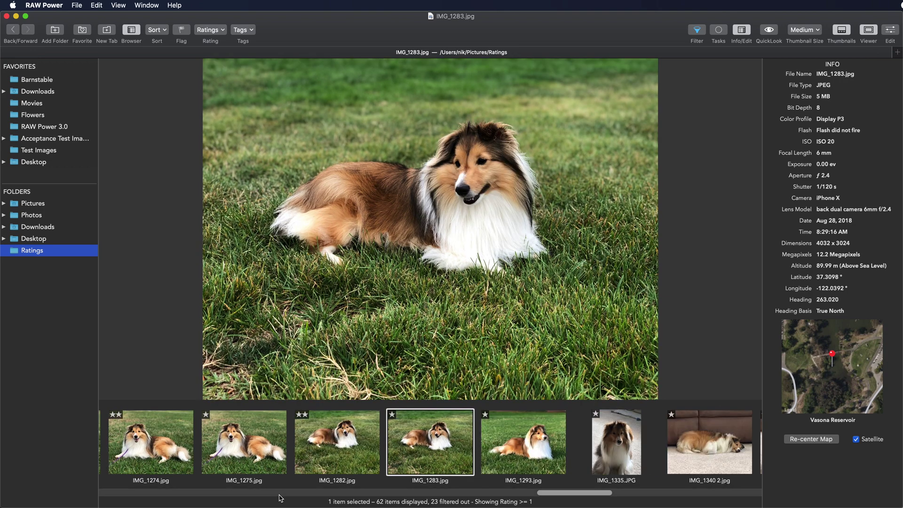
{"action": "key", "text": "Right"}
{"action": "key", "text": "2"}
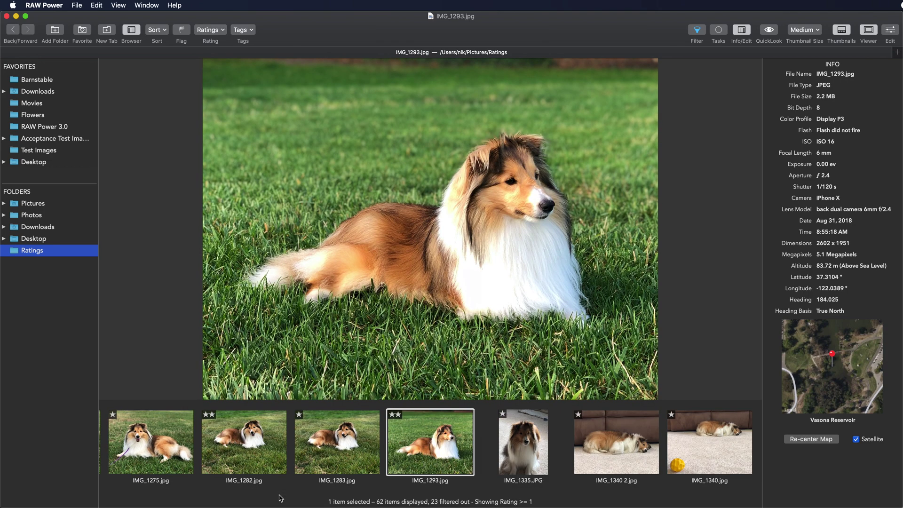
{"action": "key", "text": "Right"}
{"action": "key", "text": "Right"}
{"action": "key", "text": "Right"}
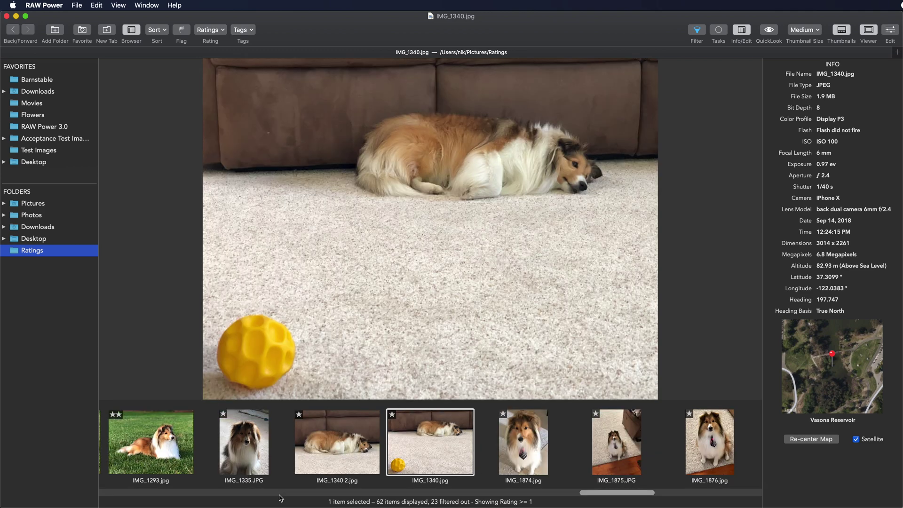
{"action": "key", "text": "2"}
- Give two stars to IMG_1876, IMG_4635 and IMG_9980
{"action": "key", "text": "Right"}
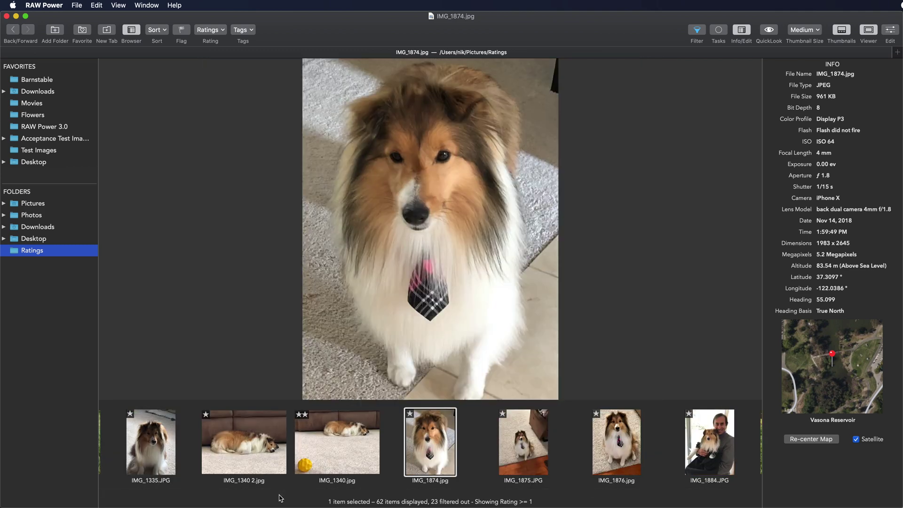
{"action": "key", "text": "Right"}
{"action": "key", "text": "Right"}
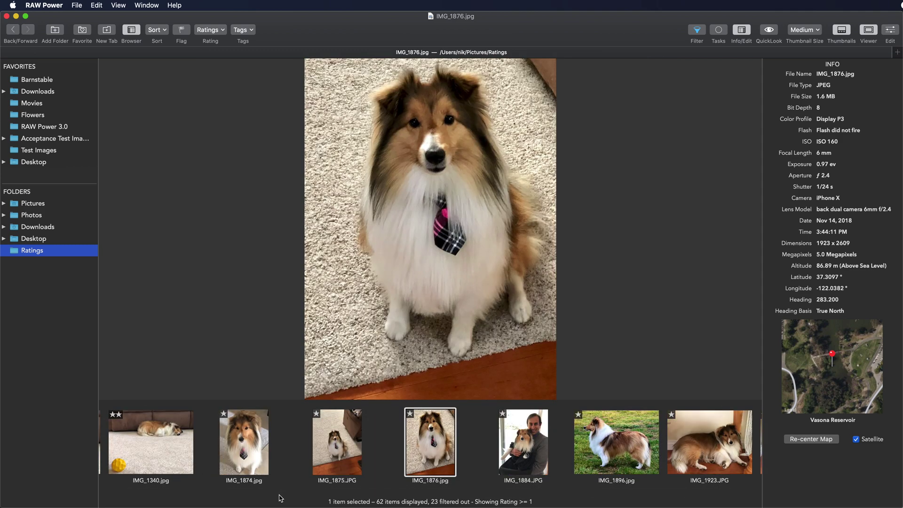
{"action": "key", "text": "Left"}
{"action": "key", "text": "Left"}
{"action": "key", "text": "Right"}
{"action": "key", "text": "Right"}
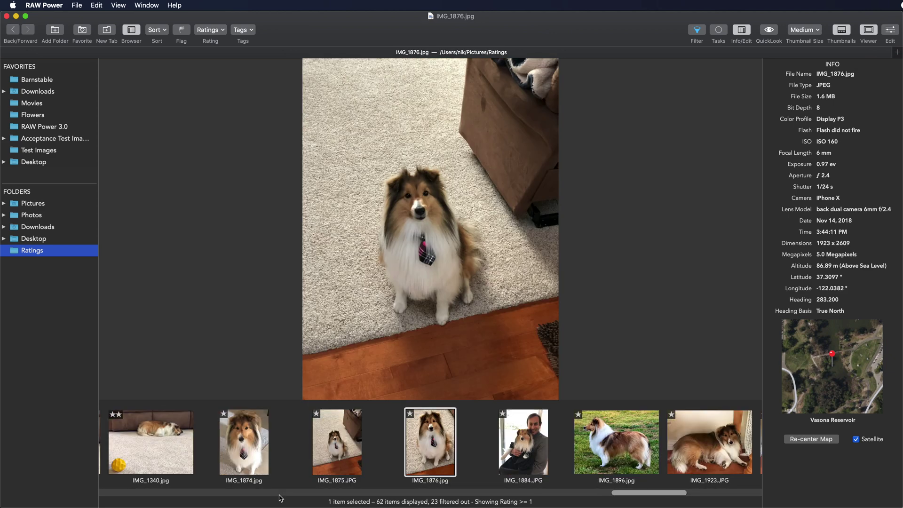
{"action": "key", "text": "2"}
{"action": "key", "text": "Right"}
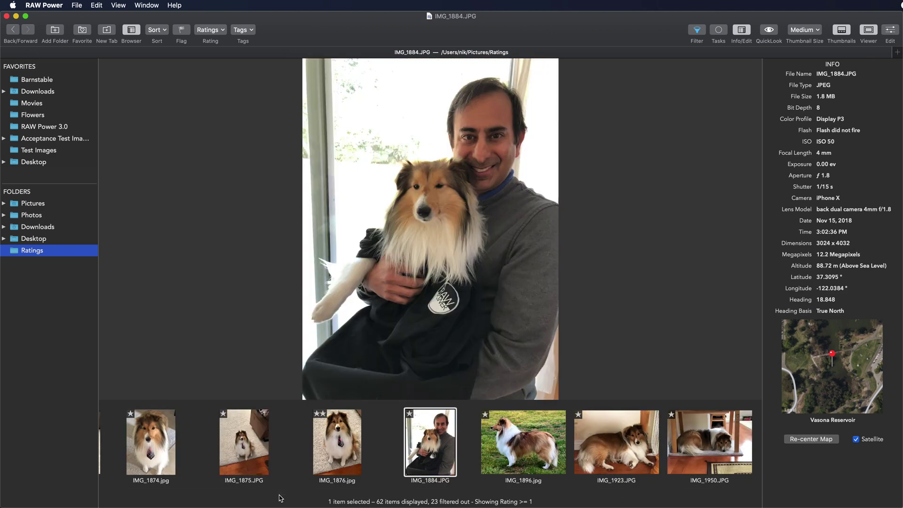
{"action": "key", "text": "Right"}
{"action": "key", "text": "Right"}
{"action": "key", "text": "Right"}
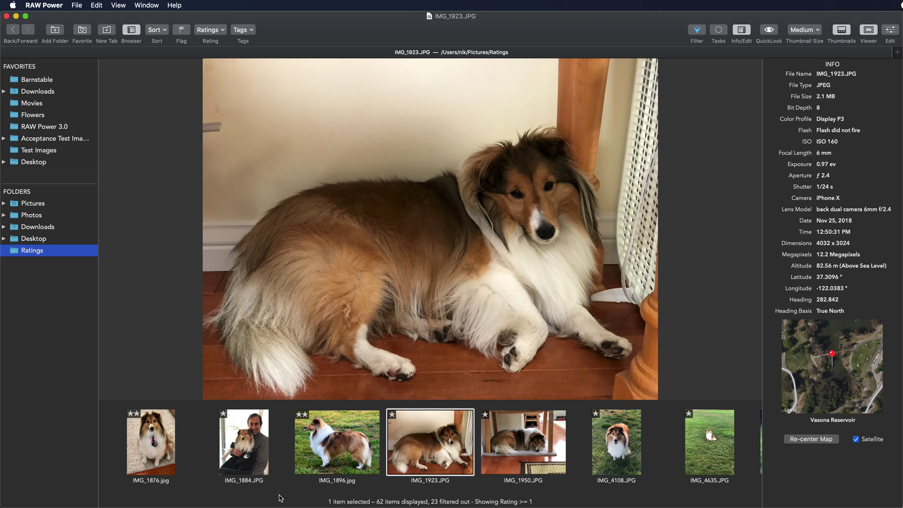
{"action": "key", "text": "Right"}
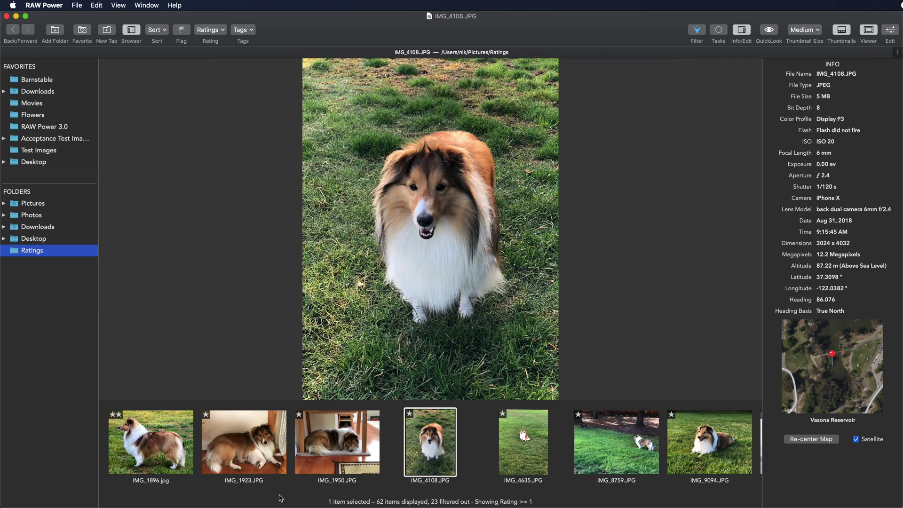
{"action": "key", "text": "Right"}
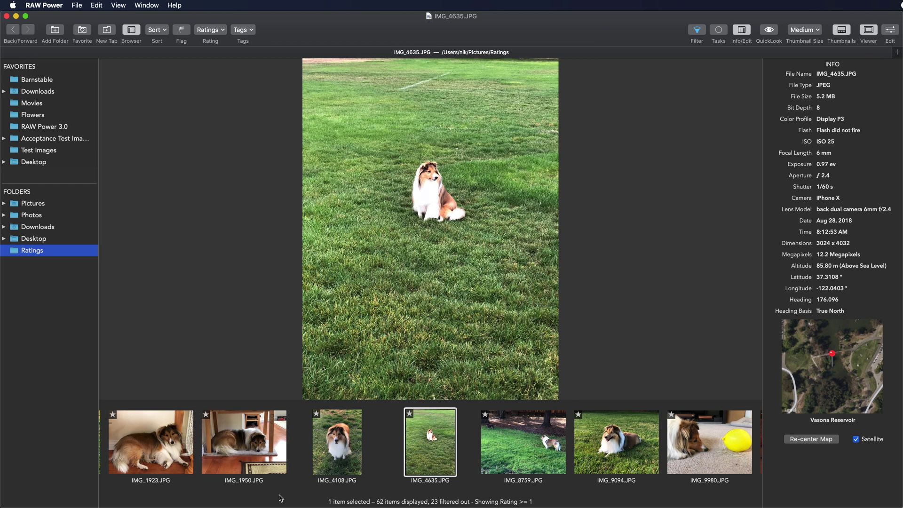
{"action": "key", "text": "2"}
{"action": "key", "text": "Right"}
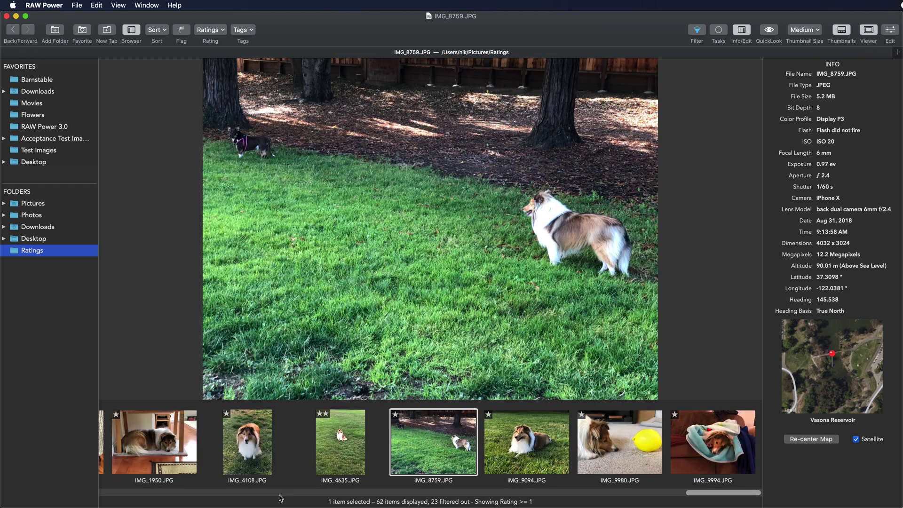
{"action": "key", "text": "Right"}
{"action": "key", "text": "Right"}
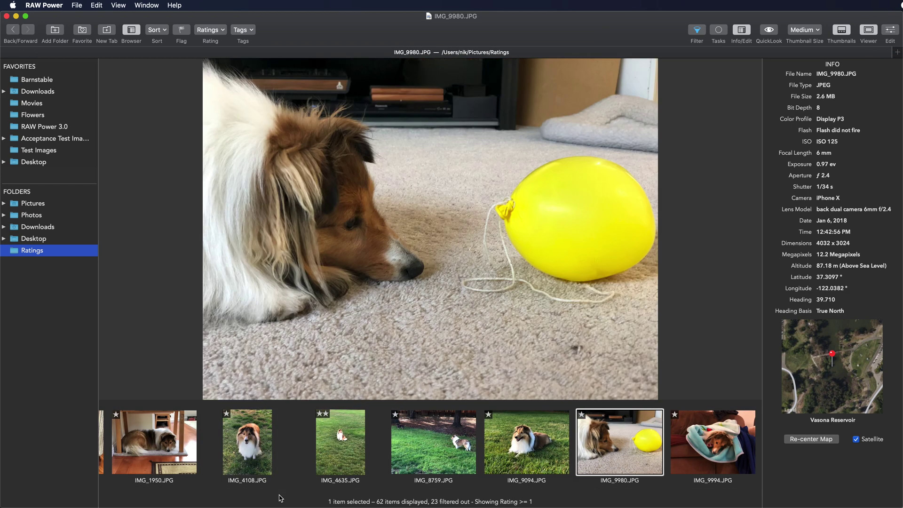
{"action": "key", "text": "2"}
- Filter the library to show only photos rated two stars or more
{"action": "left_click", "coordinate": [701, 34]}
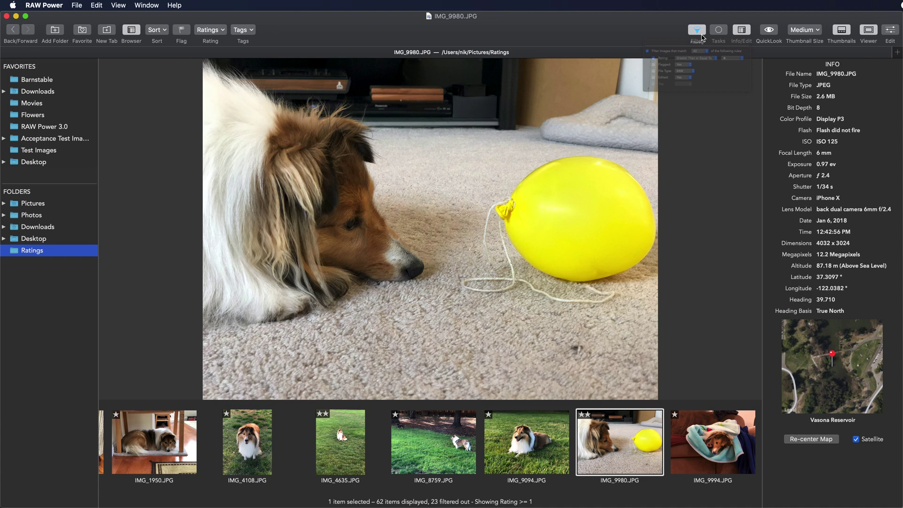
{"action": "left_click", "coordinate": [766, 76]}
{"action": "left_click", "coordinate": [763, 71]}
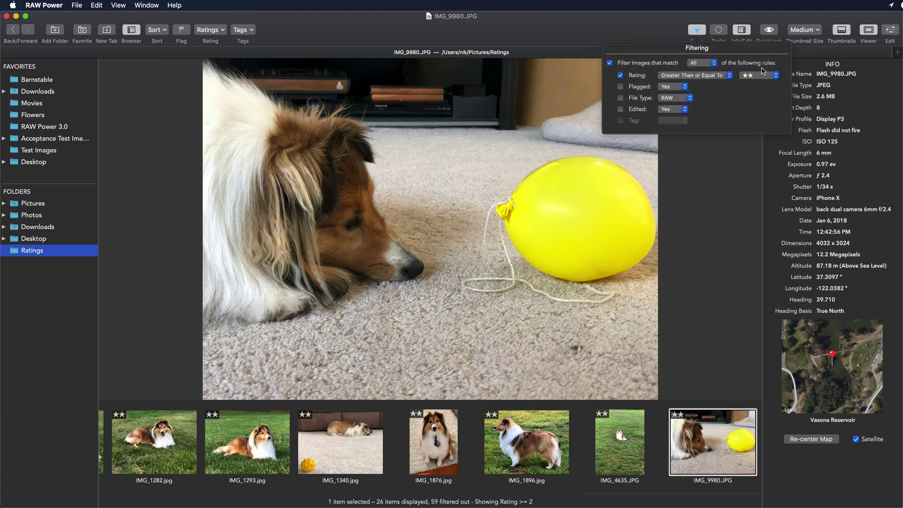
{"action": "left_click", "coordinate": [152, 445]}
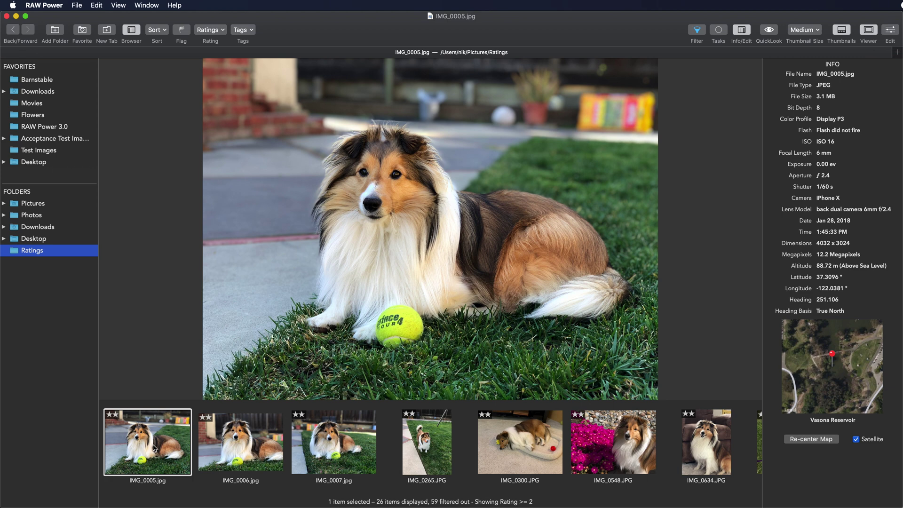
- Raise IMG_0007, IMG_0548 and IMG_0750 to three stars
{"action": "key", "text": "Right"}
{"action": "key", "text": "Right"}
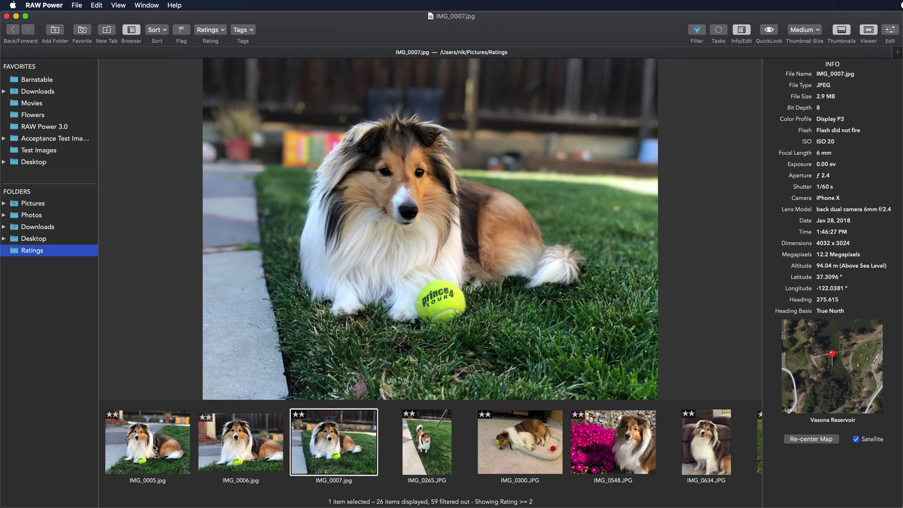
{"action": "key", "text": "3"}
{"action": "key", "text": "Right"}
{"action": "key", "text": "Right"}
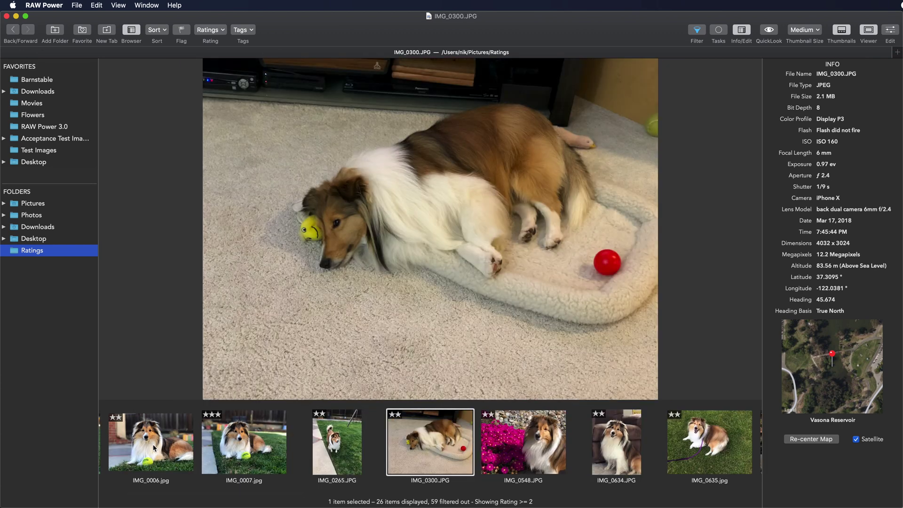
{"action": "key", "text": "Right"}
{"action": "key", "text": "Right"}
{"action": "key", "text": "Left"}
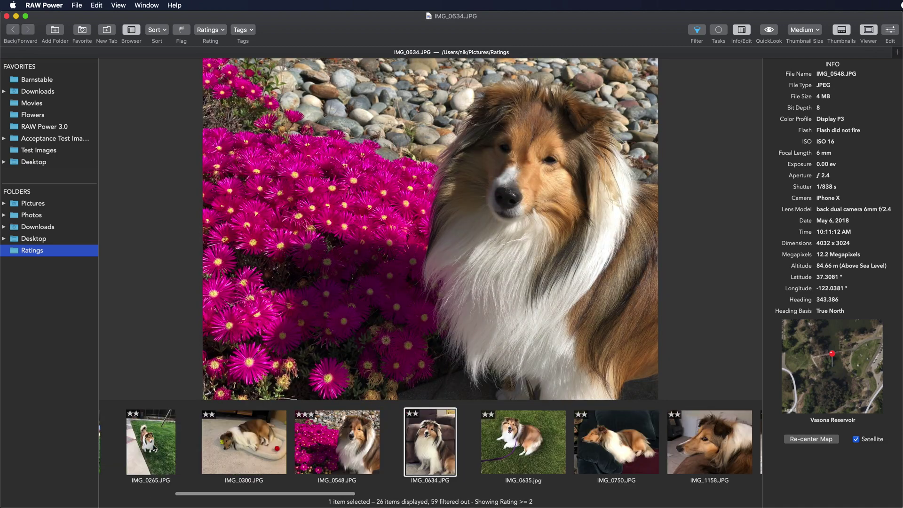
{"action": "key", "text": "3"}
{"action": "key", "text": "Right"}
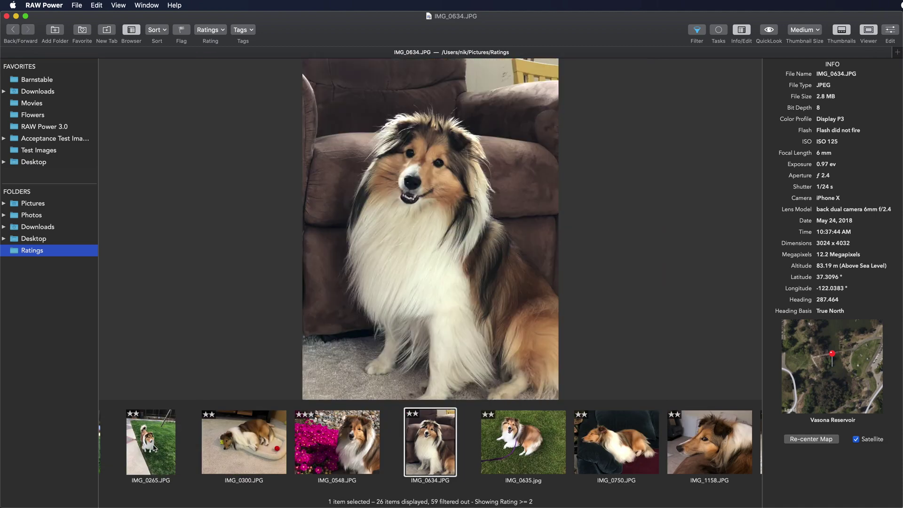
{"action": "key", "text": "Right"}
{"action": "key", "text": "Right"}
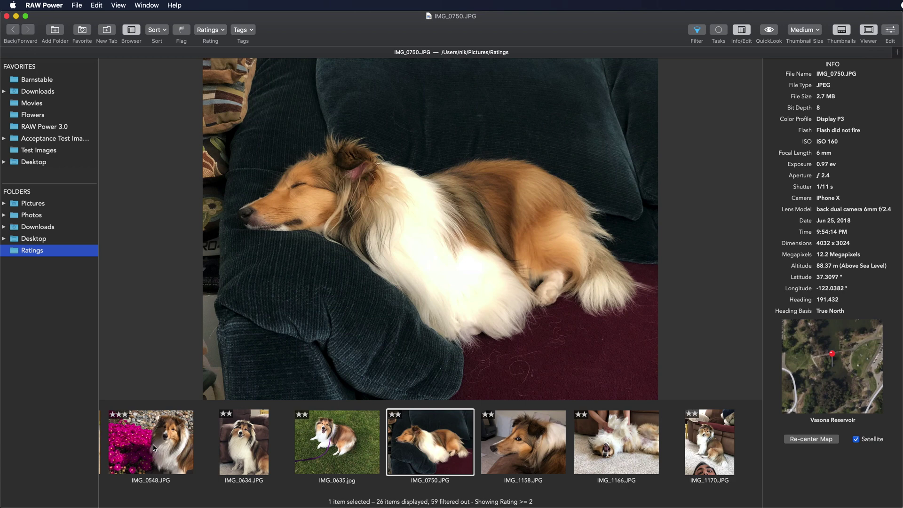
{"action": "key", "text": "3"}
- Raise IMG_1896, IMG_9980 and IMG_4635 to three stars
{"action": "key", "text": "Right"}
{"action": "key", "text": "Right"}
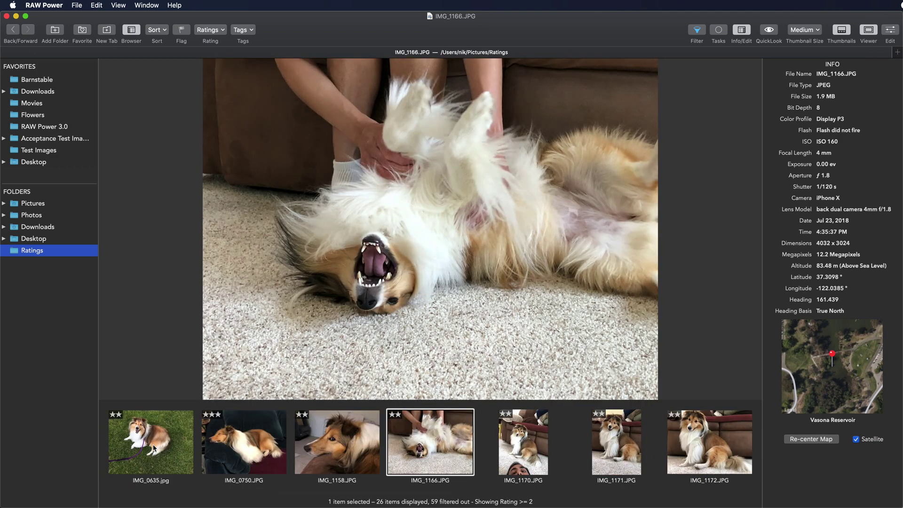
{"action": "key", "text": "Right"}
{"action": "key", "text": "Right"}
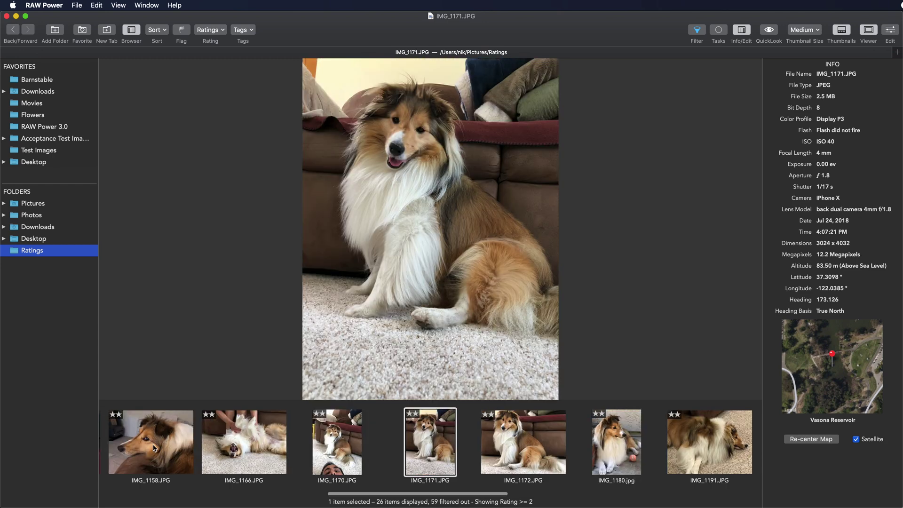
{"action": "key", "text": "Right"}
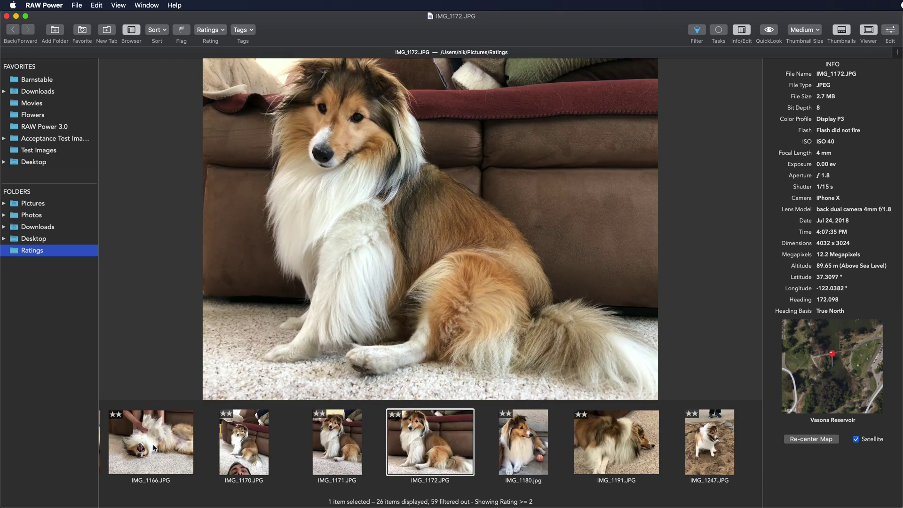
{"action": "key", "text": "Right"}
{"action": "key", "text": "Right"}
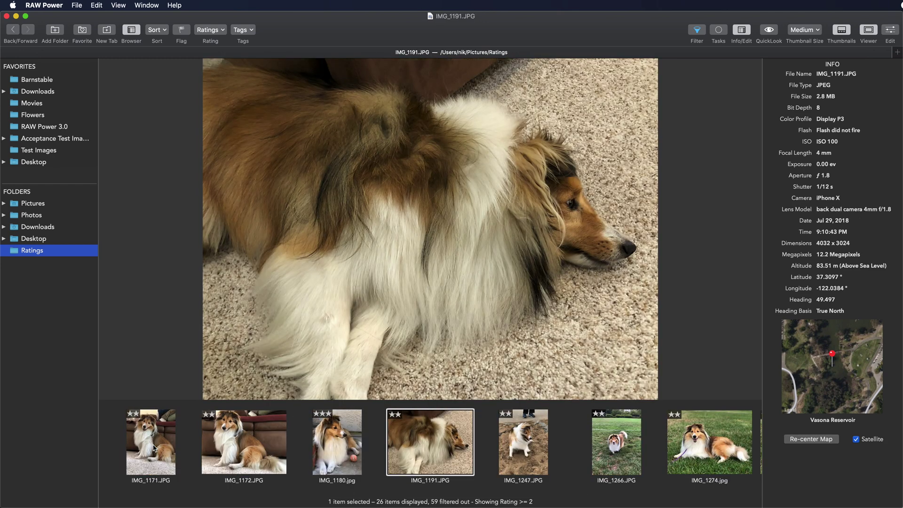
{"action": "key", "text": "Right"}
{"action": "key", "text": "Right"}
{"action": "key", "text": "Right"}
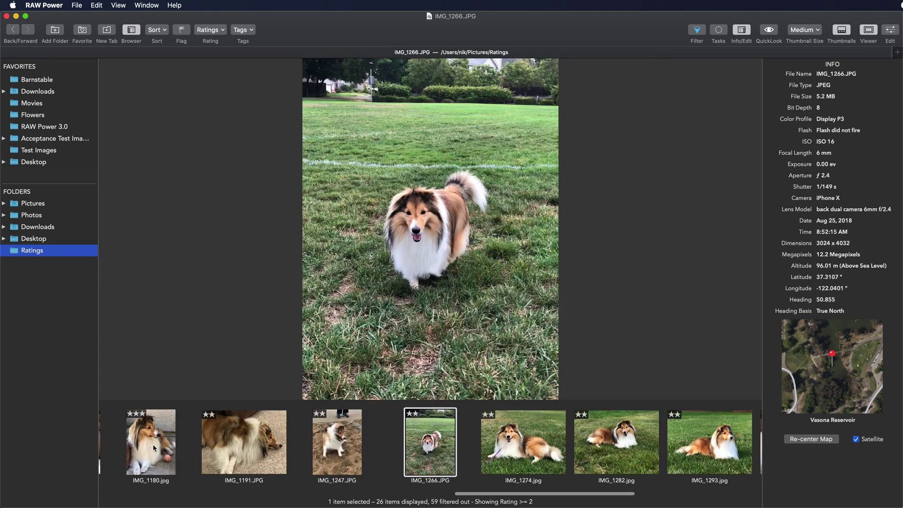
{"action": "key", "text": "Right"}
{"action": "key", "text": "Right"}
{"action": "key", "text": "Right"}
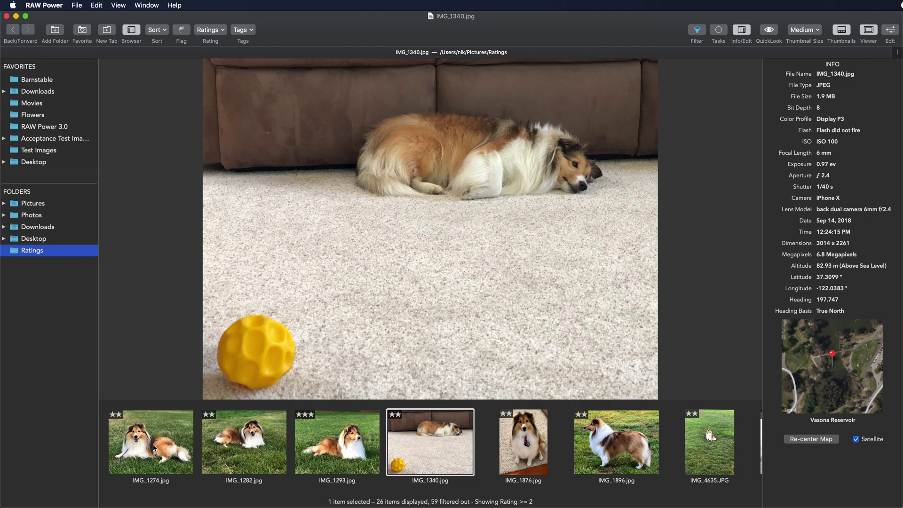
{"action": "key", "text": "Right"}
{"action": "key", "text": "Right"}
{"action": "key", "text": "3"}
{"action": "key", "text": "Right"}
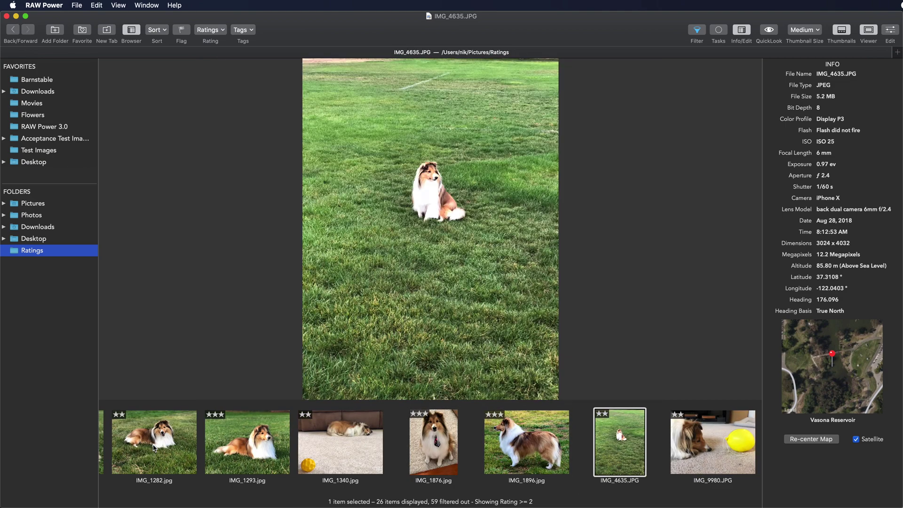
{"action": "key", "text": "Right"}
{"action": "key", "text": "3"}
{"action": "key", "text": "Left"}
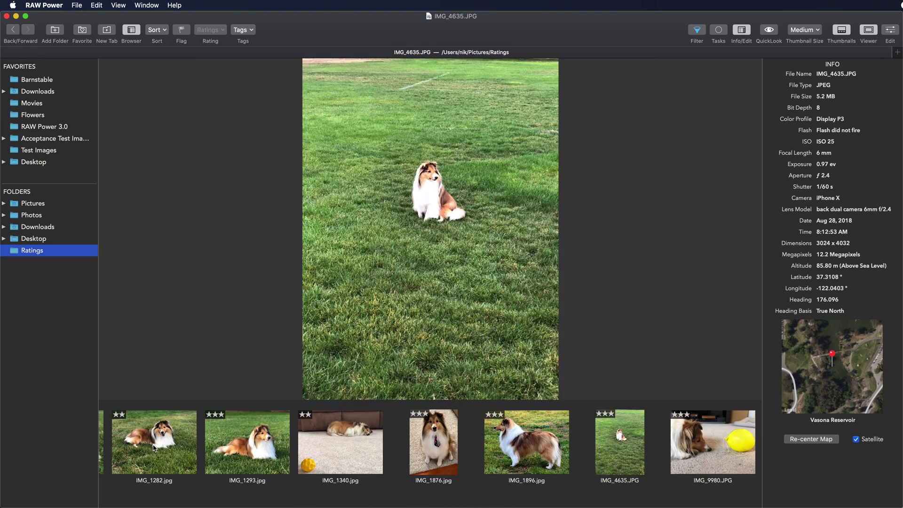
{"action": "key", "text": "3"}
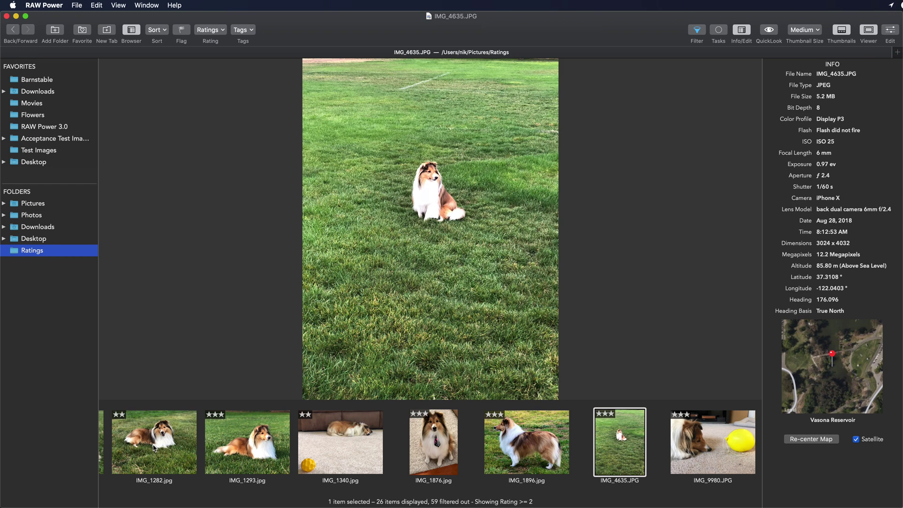
- Change the rating filter's minimum from two stars to three stars
{"action": "left_click", "coordinate": [697, 29]}
{"action": "left_click", "coordinate": [748, 76]}
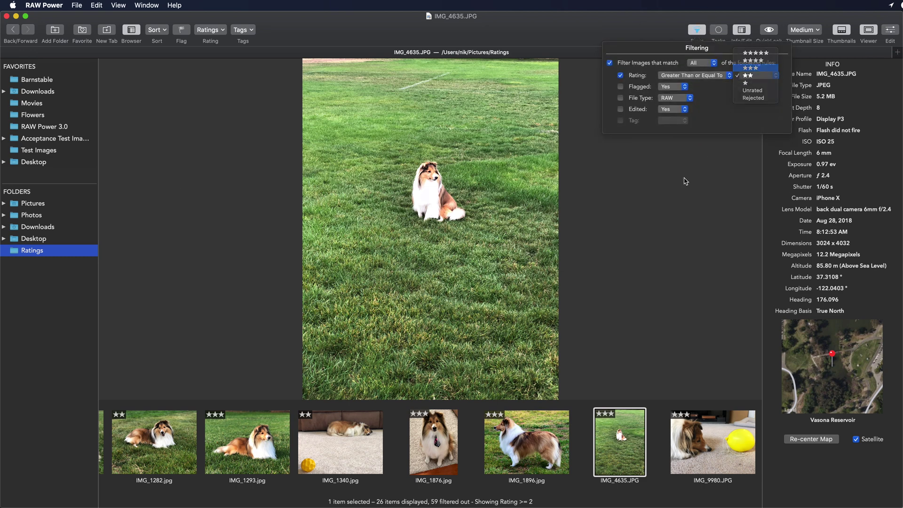
{"action": "left_click", "coordinate": [752, 86]}
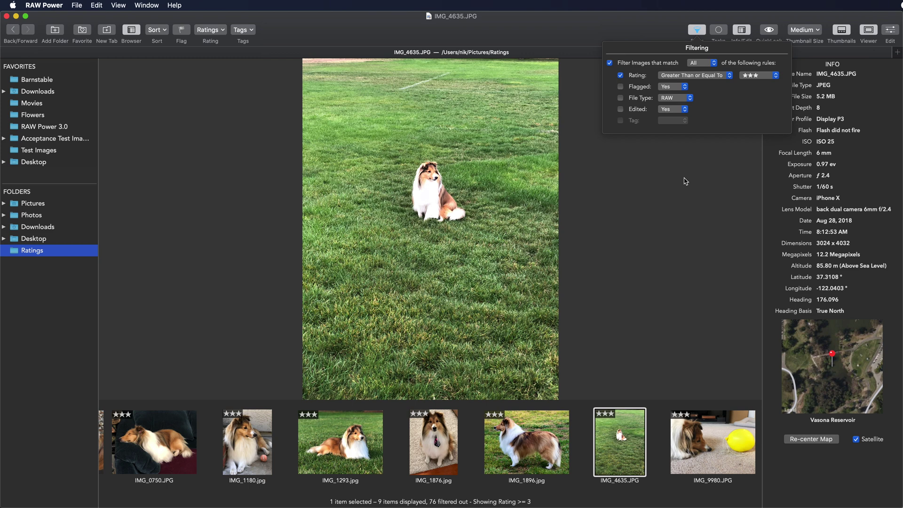
- Select all nine photos in the thumbnail grid and apply Auto Enhance to them
{"action": "left_click", "coordinate": [154, 455]}
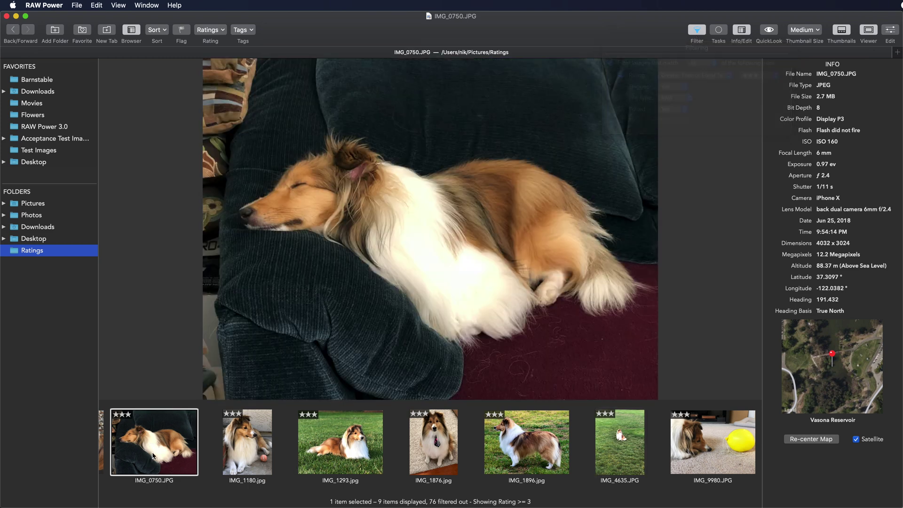
{"action": "key", "text": "Home"}
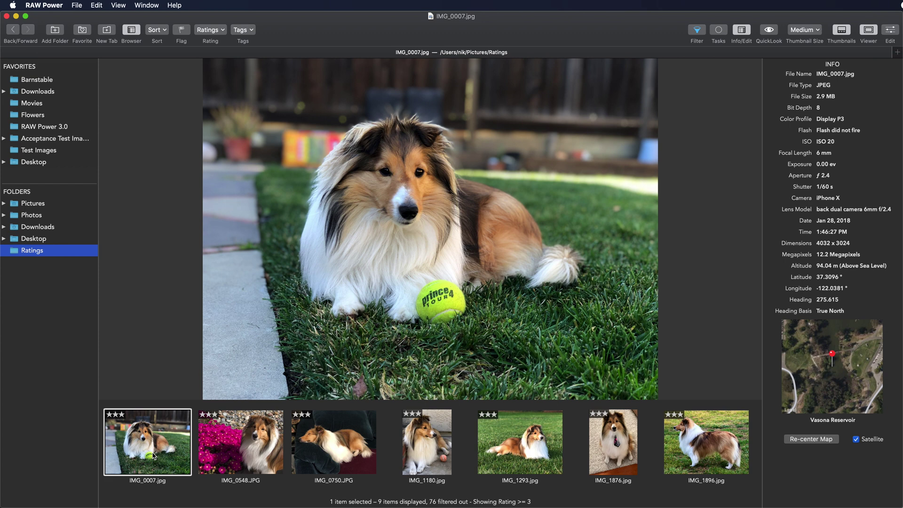
{"action": "key", "text": "super+1"}
{"action": "key", "text": "super+a"}
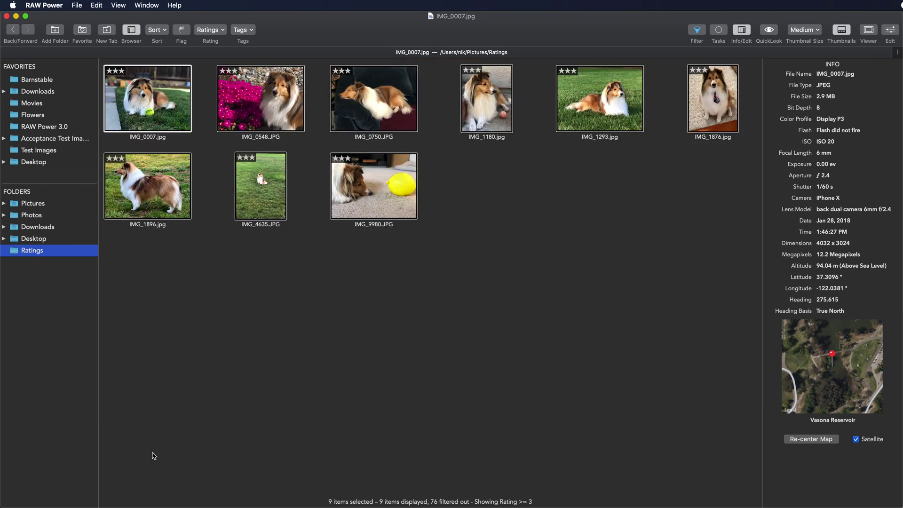
{"action": "right_click", "coordinate": [147, 105]}
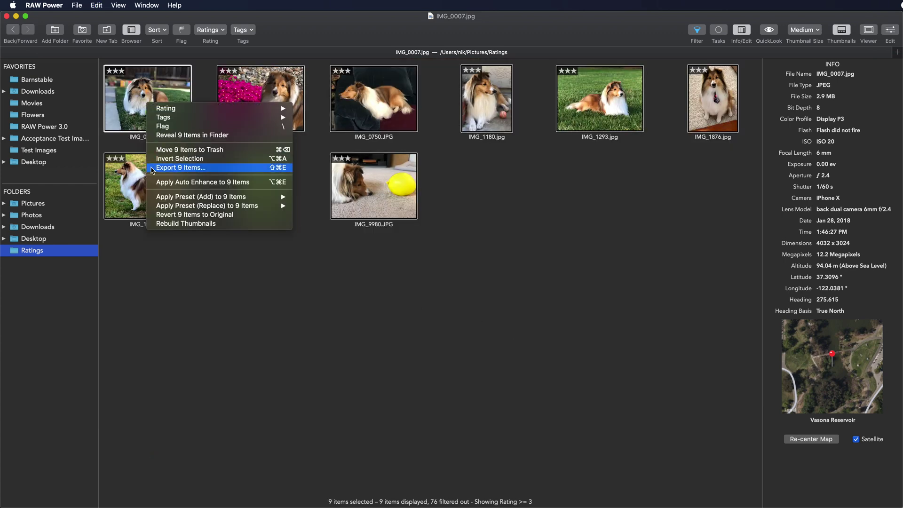
{"action": "left_click", "coordinate": [155, 182]}
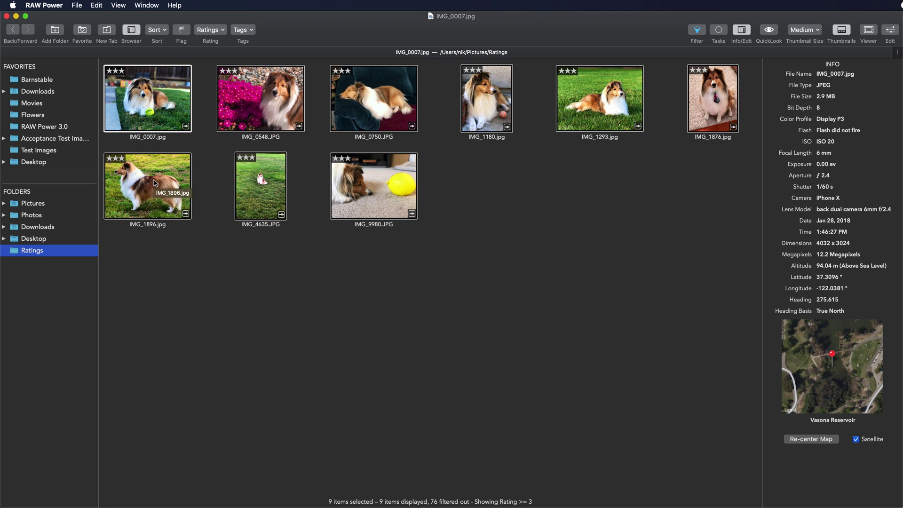
- Open IMG_1293 for editing and lower its vibrancy to -0.04
{"action": "left_click", "coordinate": [513, 201]}
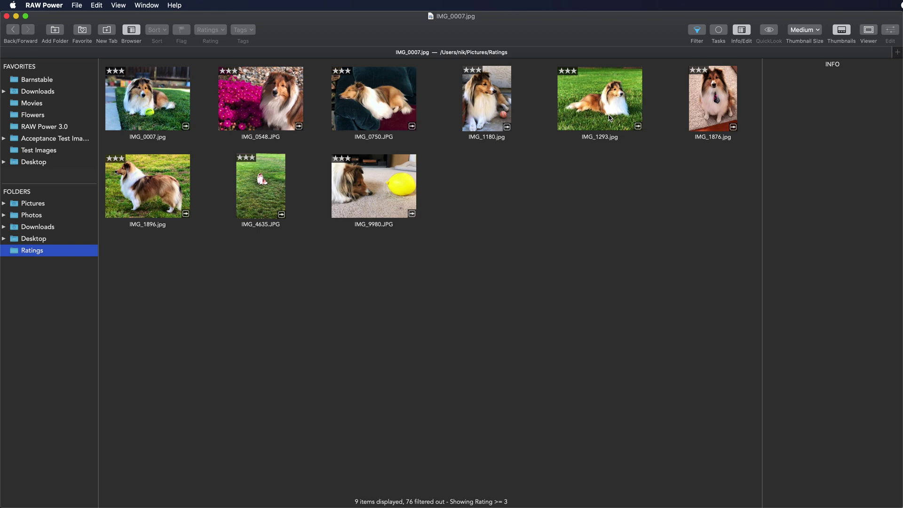
{"action": "left_click", "coordinate": [607, 115]}
{"action": "double_click", "coordinate": [607, 116]}
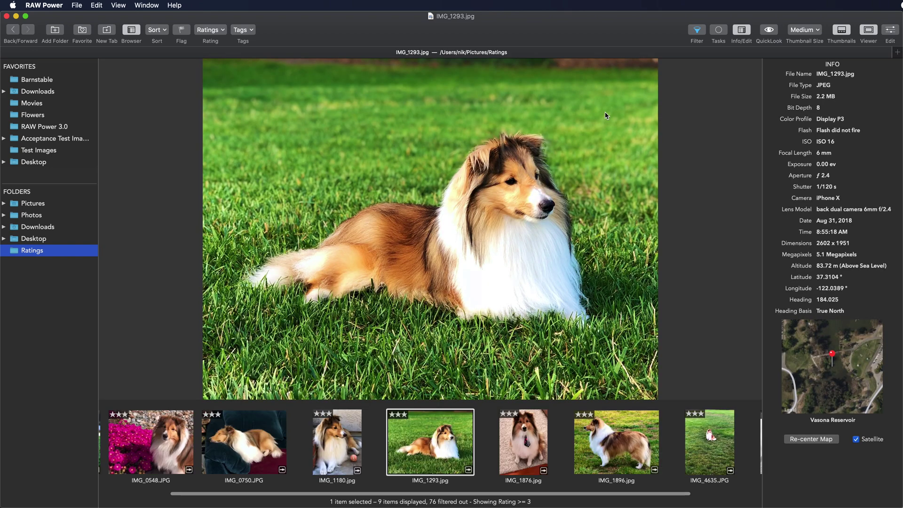
{"action": "left_click", "coordinate": [890, 30]}
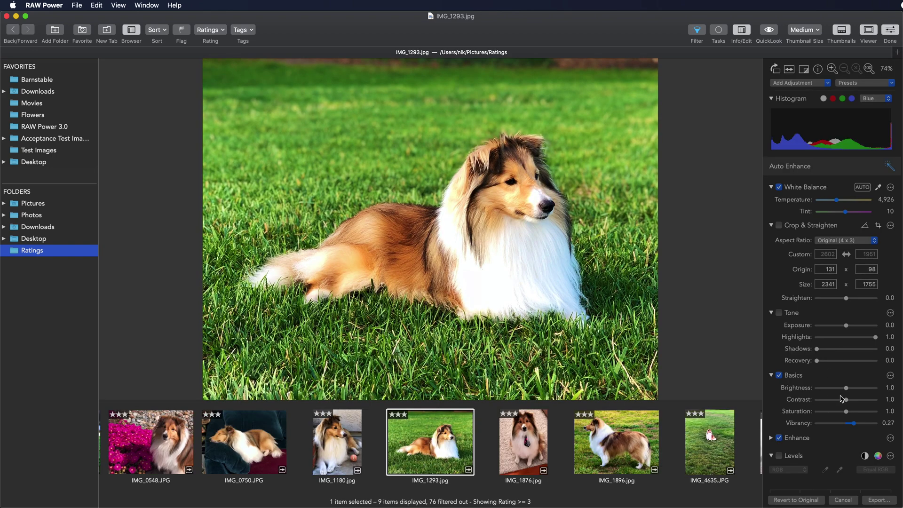
{"action": "left_click_drag", "start_coordinate": [853, 423], "coordinate": [845, 425]}
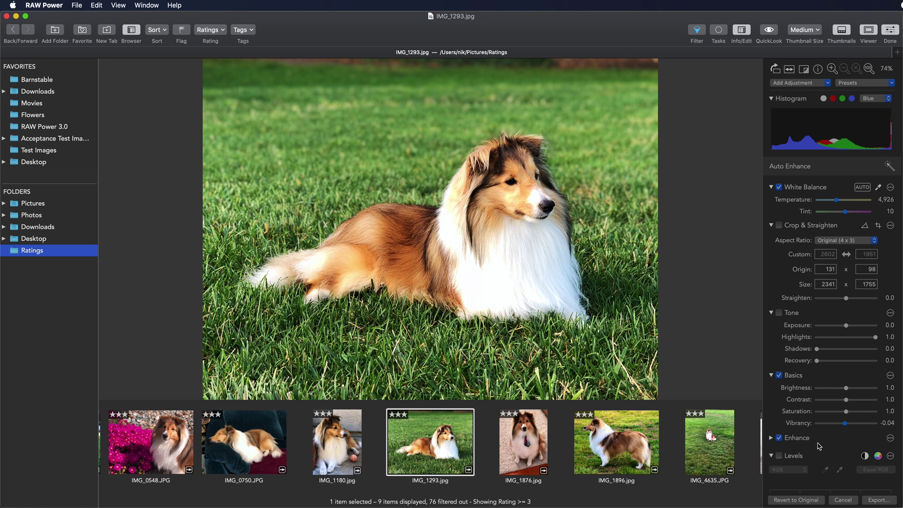
- Add a Vignette adjustment with amount 0.41 and save the edit
{"action": "left_click", "coordinate": [799, 83]}
{"action": "left_click", "coordinate": [801, 182]}
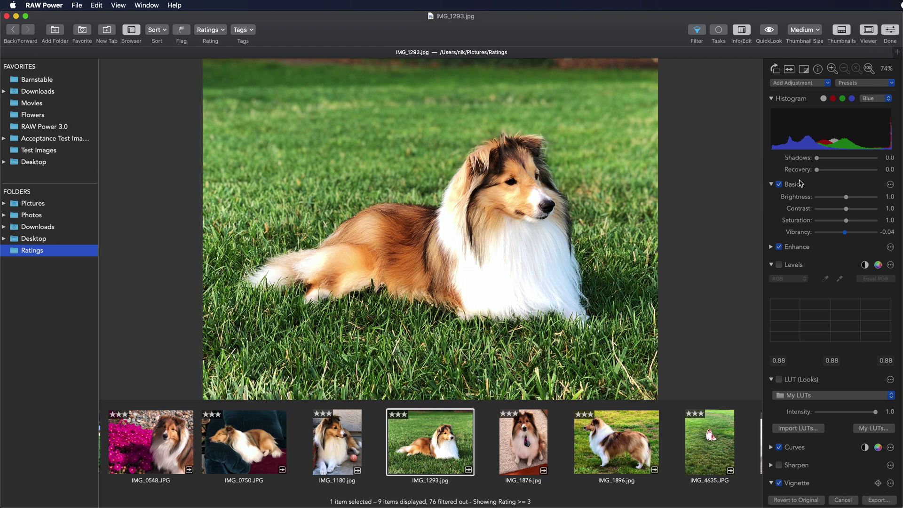
{"action": "scroll", "coordinate": [774, 477], "scroll_direction": "down", "scroll_amount": 1}
{"action": "left_click_drag", "start_coordinate": [847, 472], "coordinate": [861, 487]}
{"action": "left_click", "coordinate": [890, 31]}
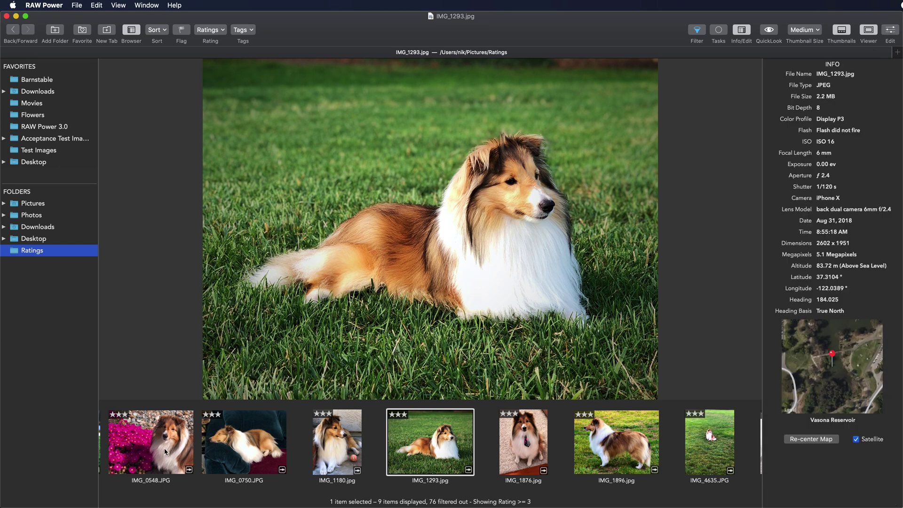
- Start exporting all nine selected photos with the output size set to 2048 pixels
{"action": "key", "text": "super+a"}
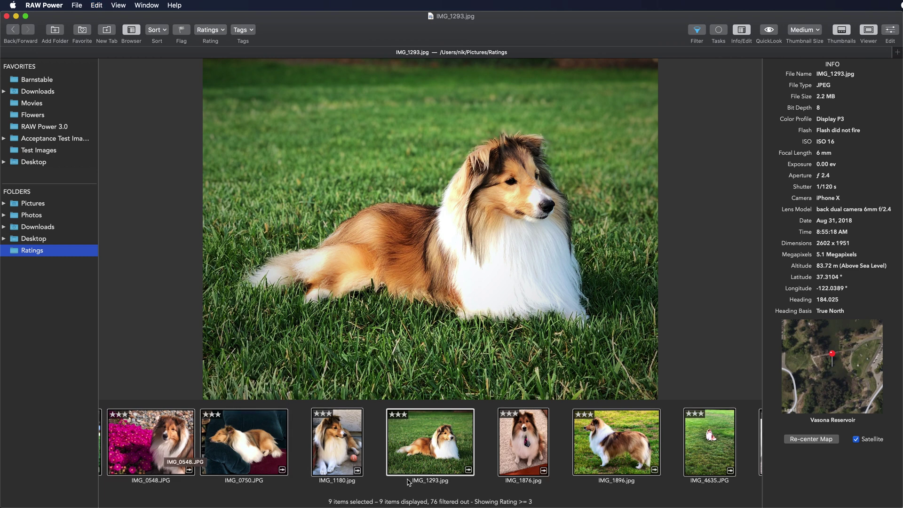
{"action": "right_click", "coordinate": [407, 417]}
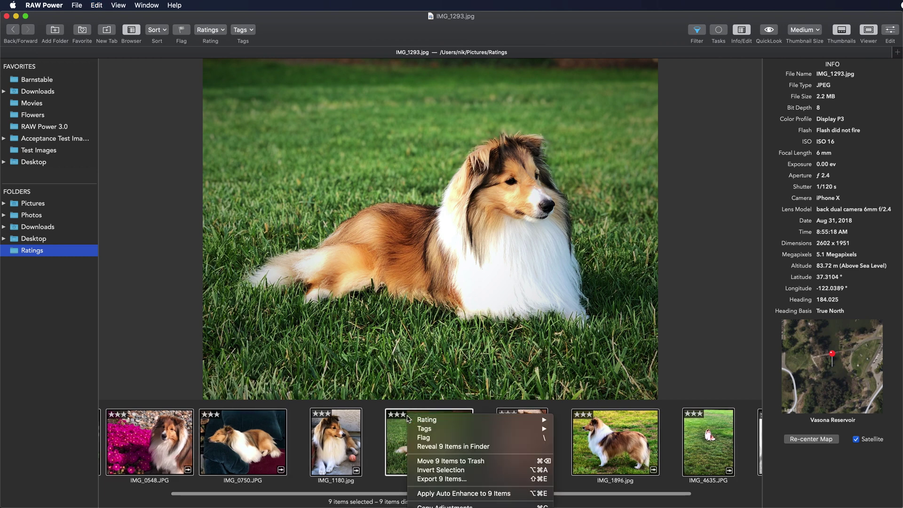
{"action": "key", "text": "Escape"}
{"action": "left_click", "coordinate": [69, 5]}
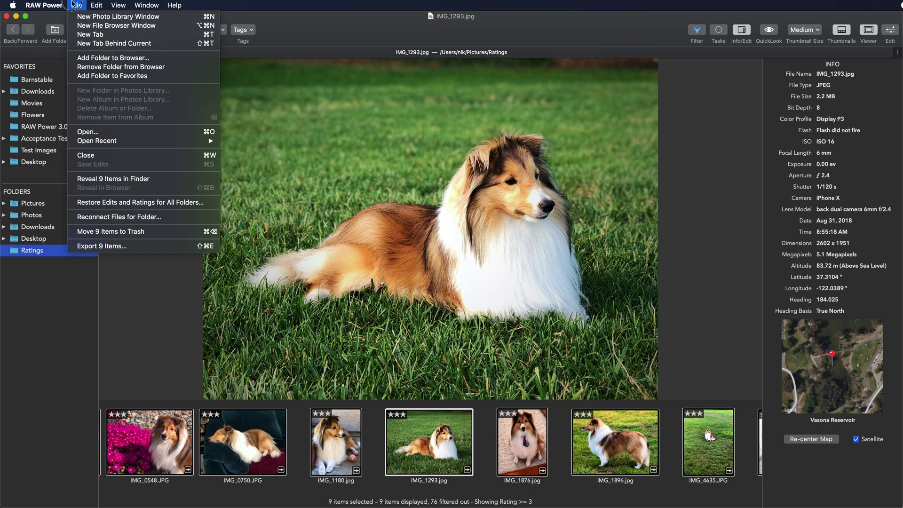
{"action": "left_click", "coordinate": [97, 246]}
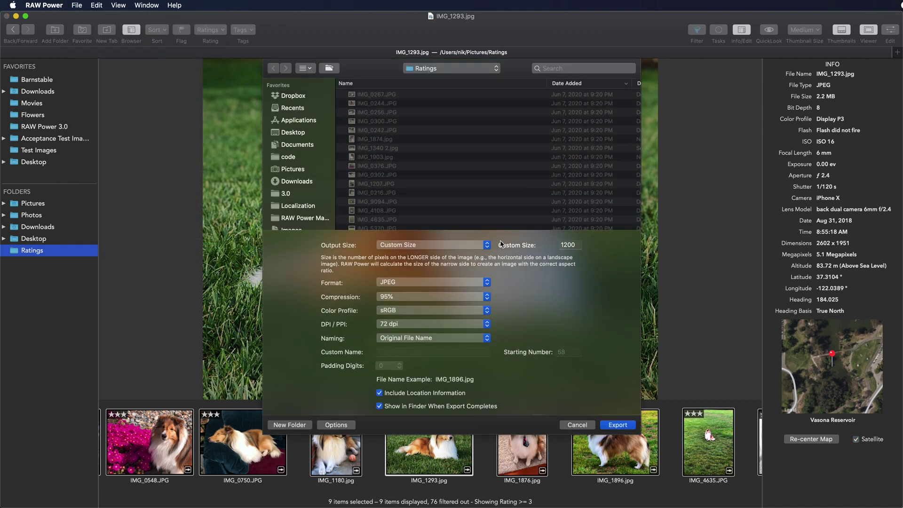
{"action": "left_click", "coordinate": [445, 245]}
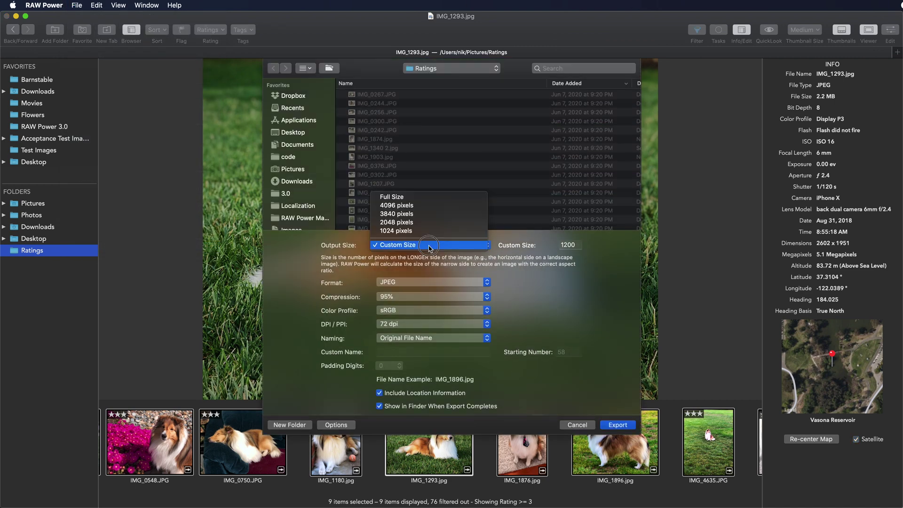
{"action": "left_click", "coordinate": [421, 224]}
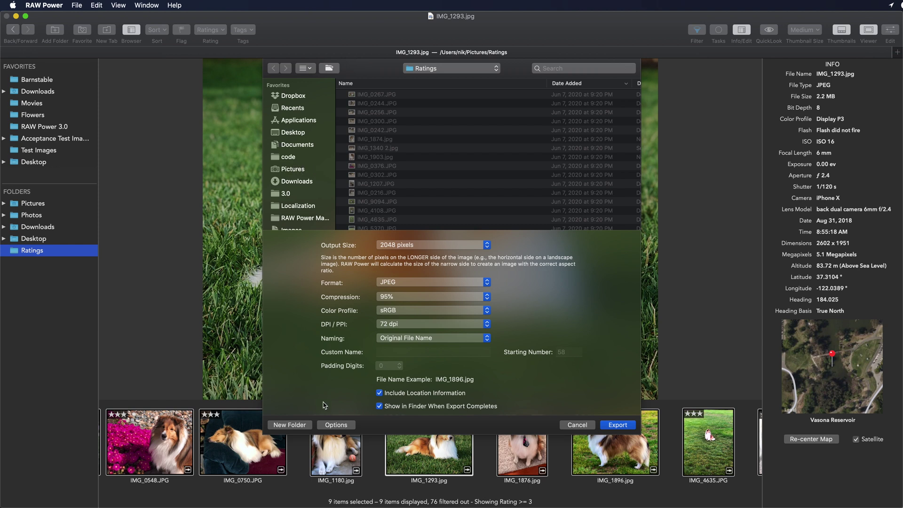
- Create a new 'exported' destination folder and export the photos into it
{"action": "left_click", "coordinate": [290, 426]}
{"action": "type", "text": "exported"}
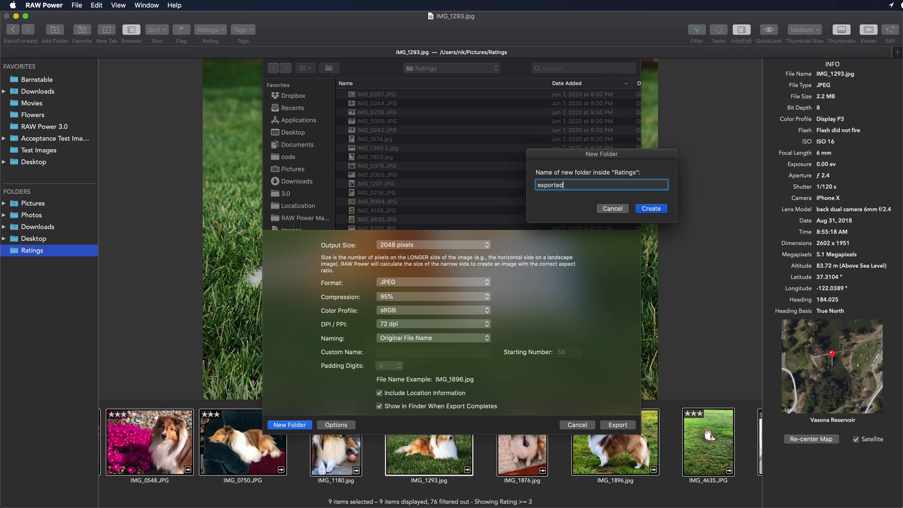
{"action": "key", "text": "Return"}
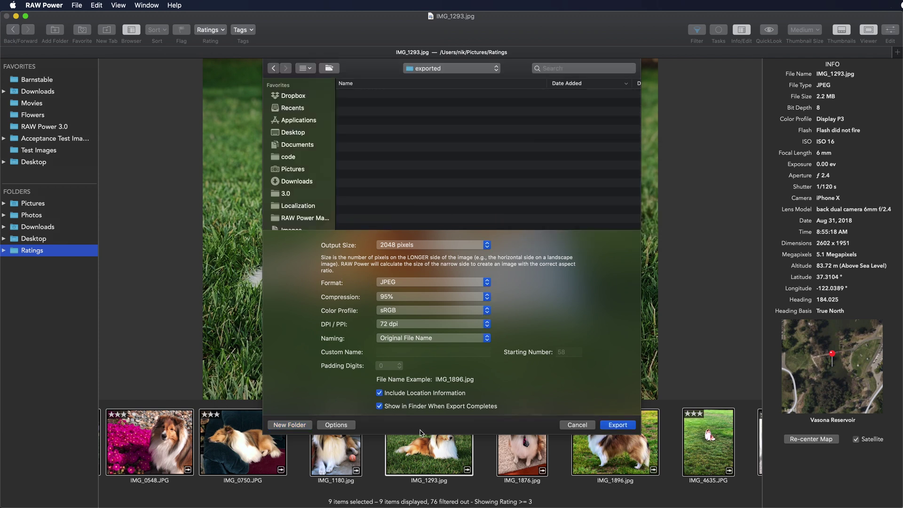
{"action": "left_click", "coordinate": [618, 425]}
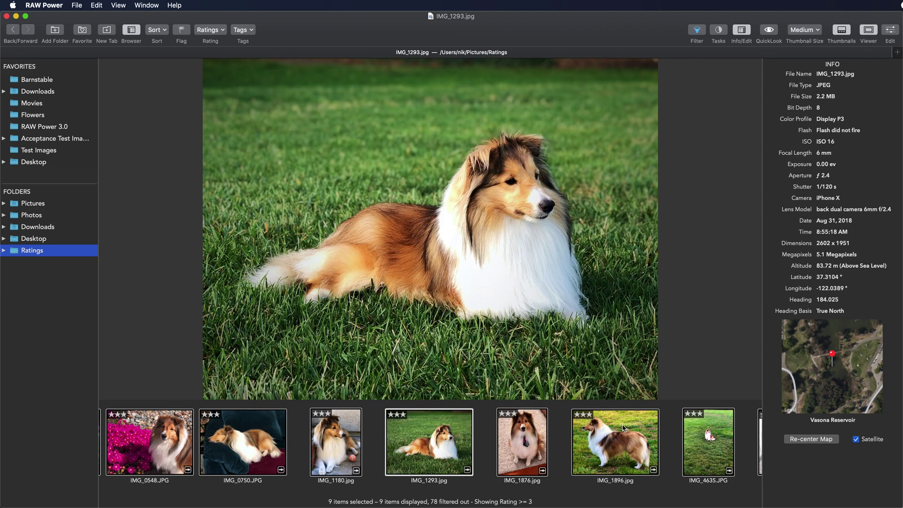